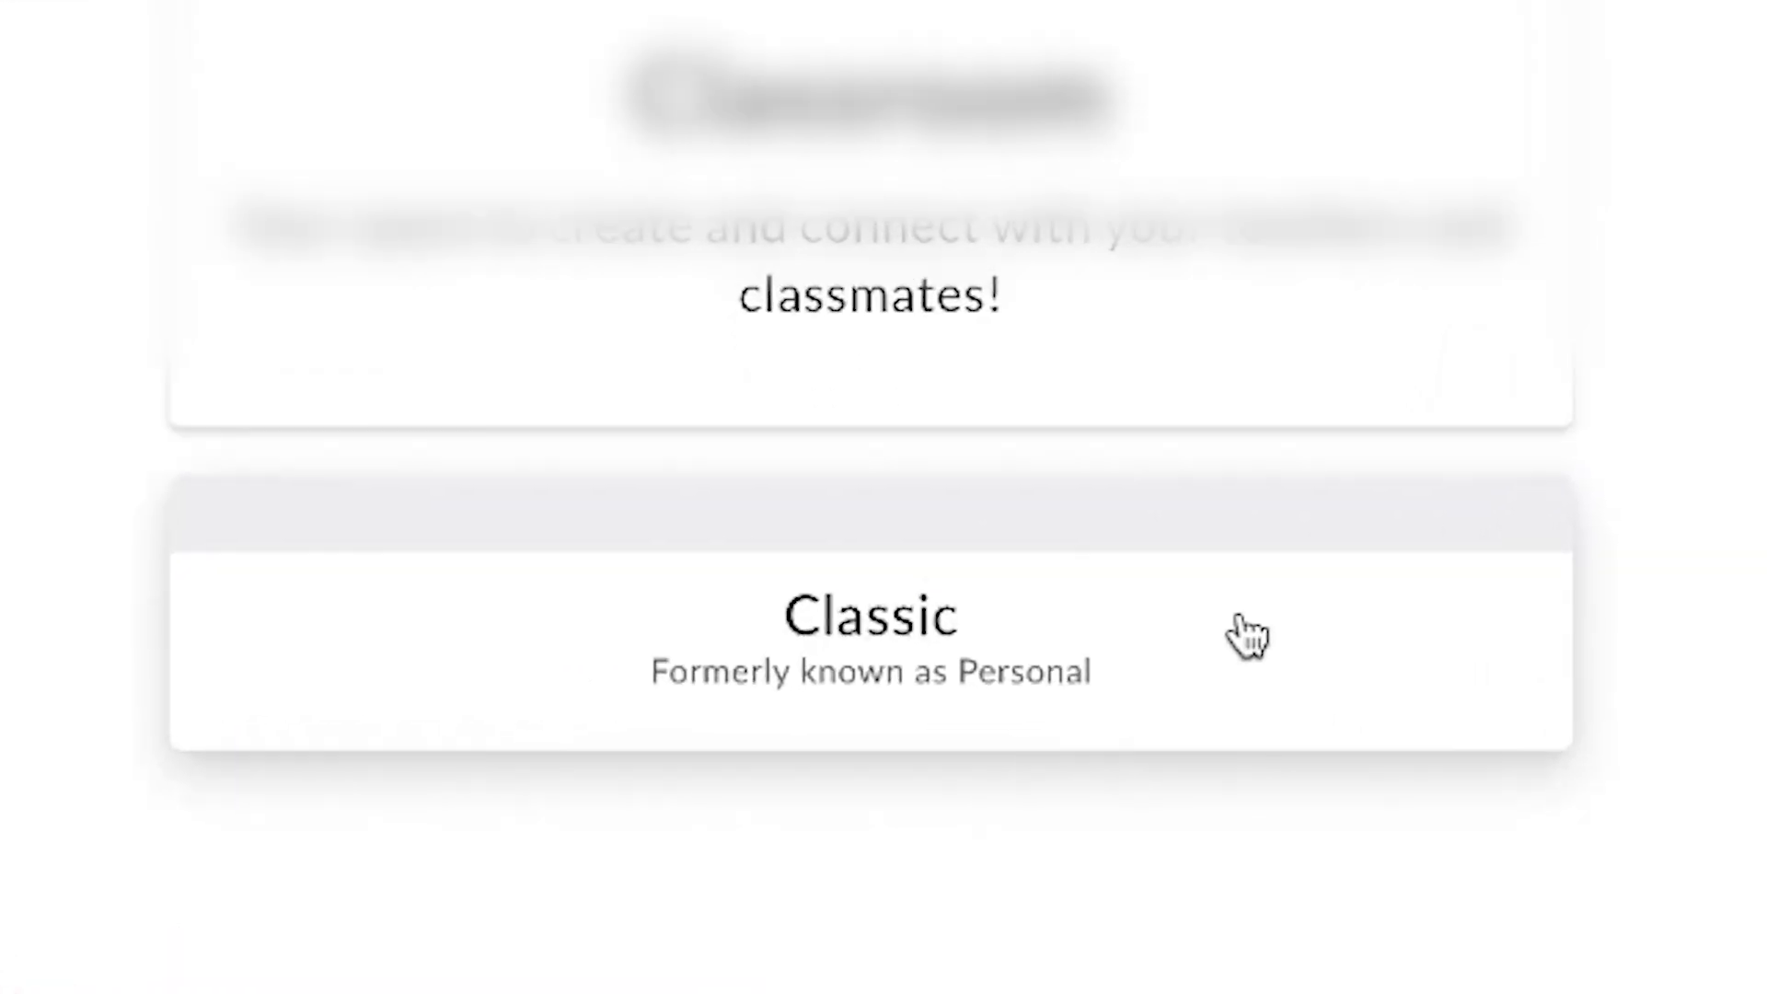
- Open the Samurai Warriors project from the shared PS 25 - Ancient Japan folder in the Classic workspace
click(1249, 635)
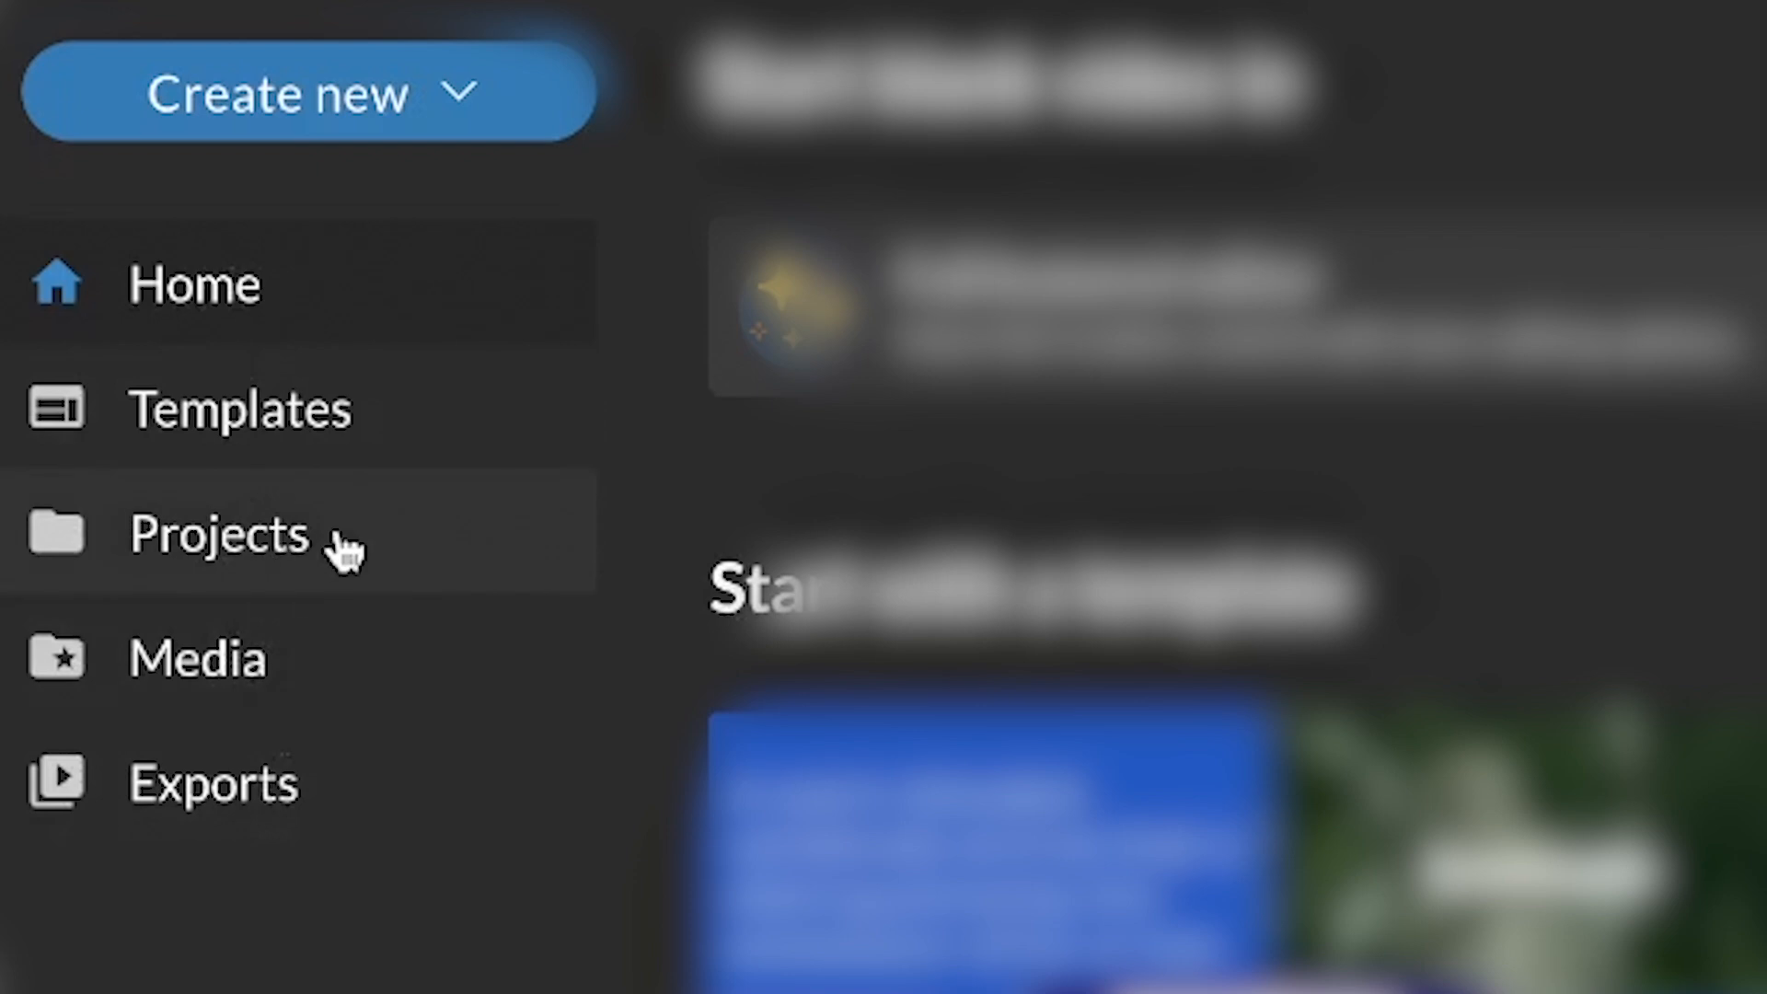
click(362, 552)
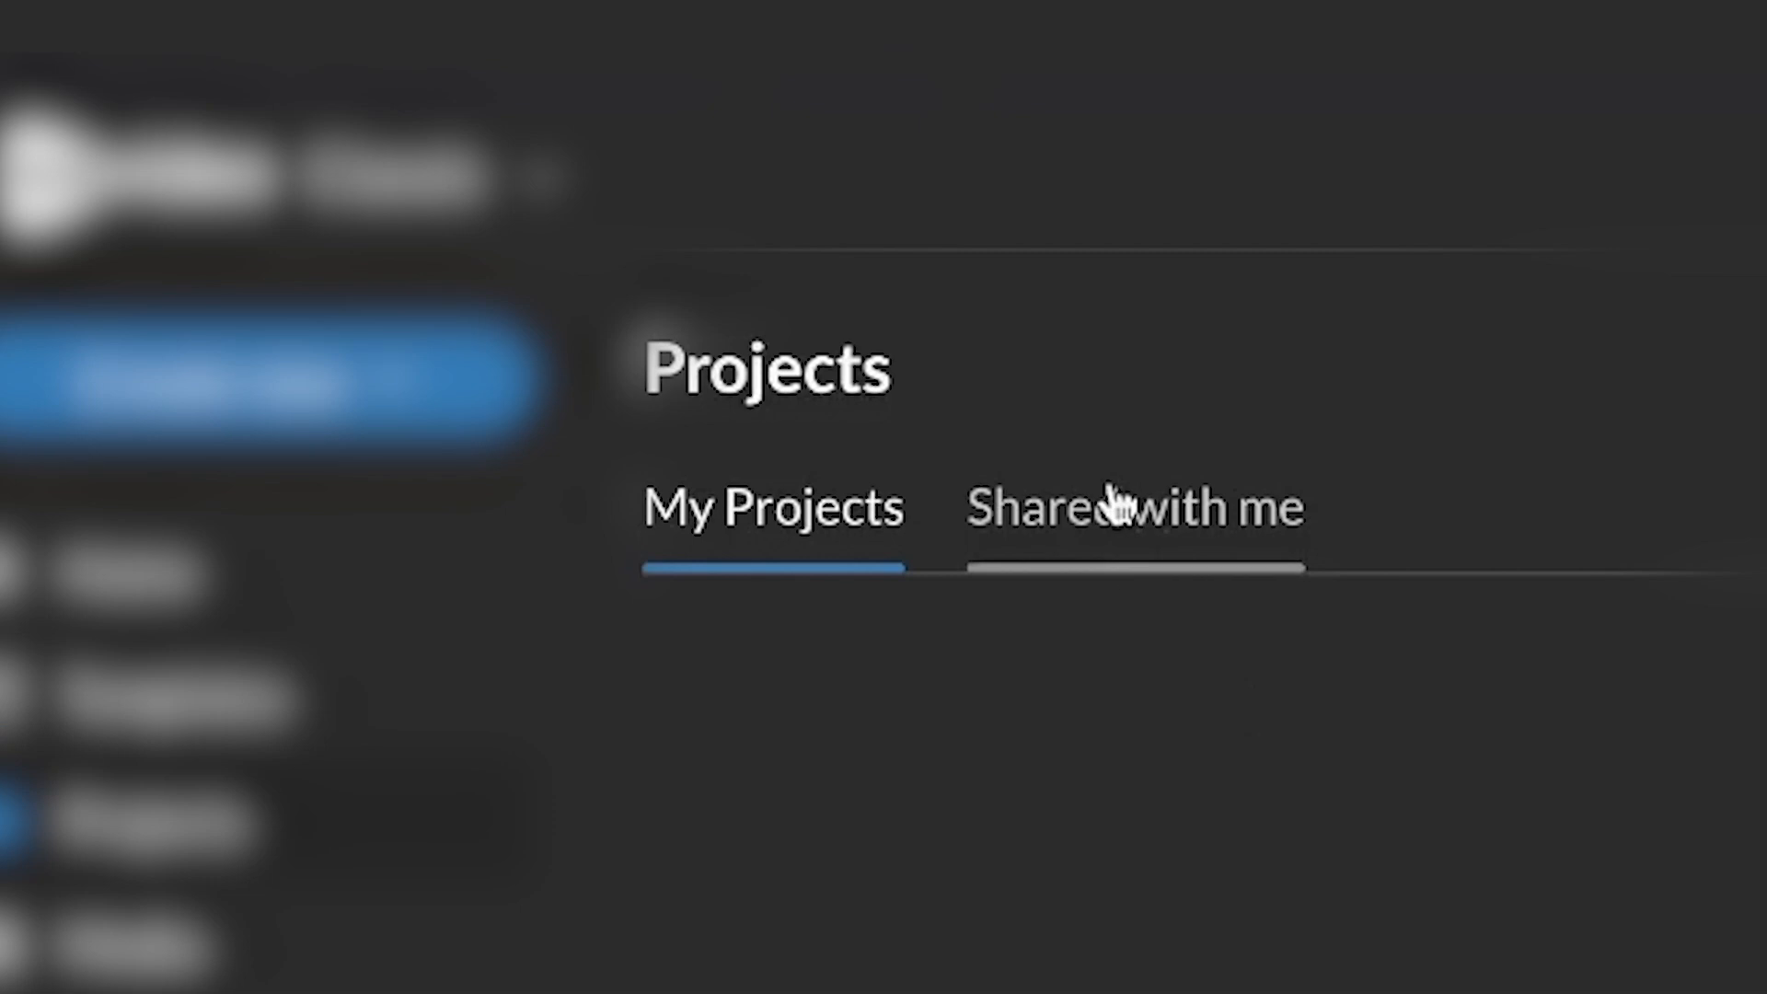
click(1178, 533)
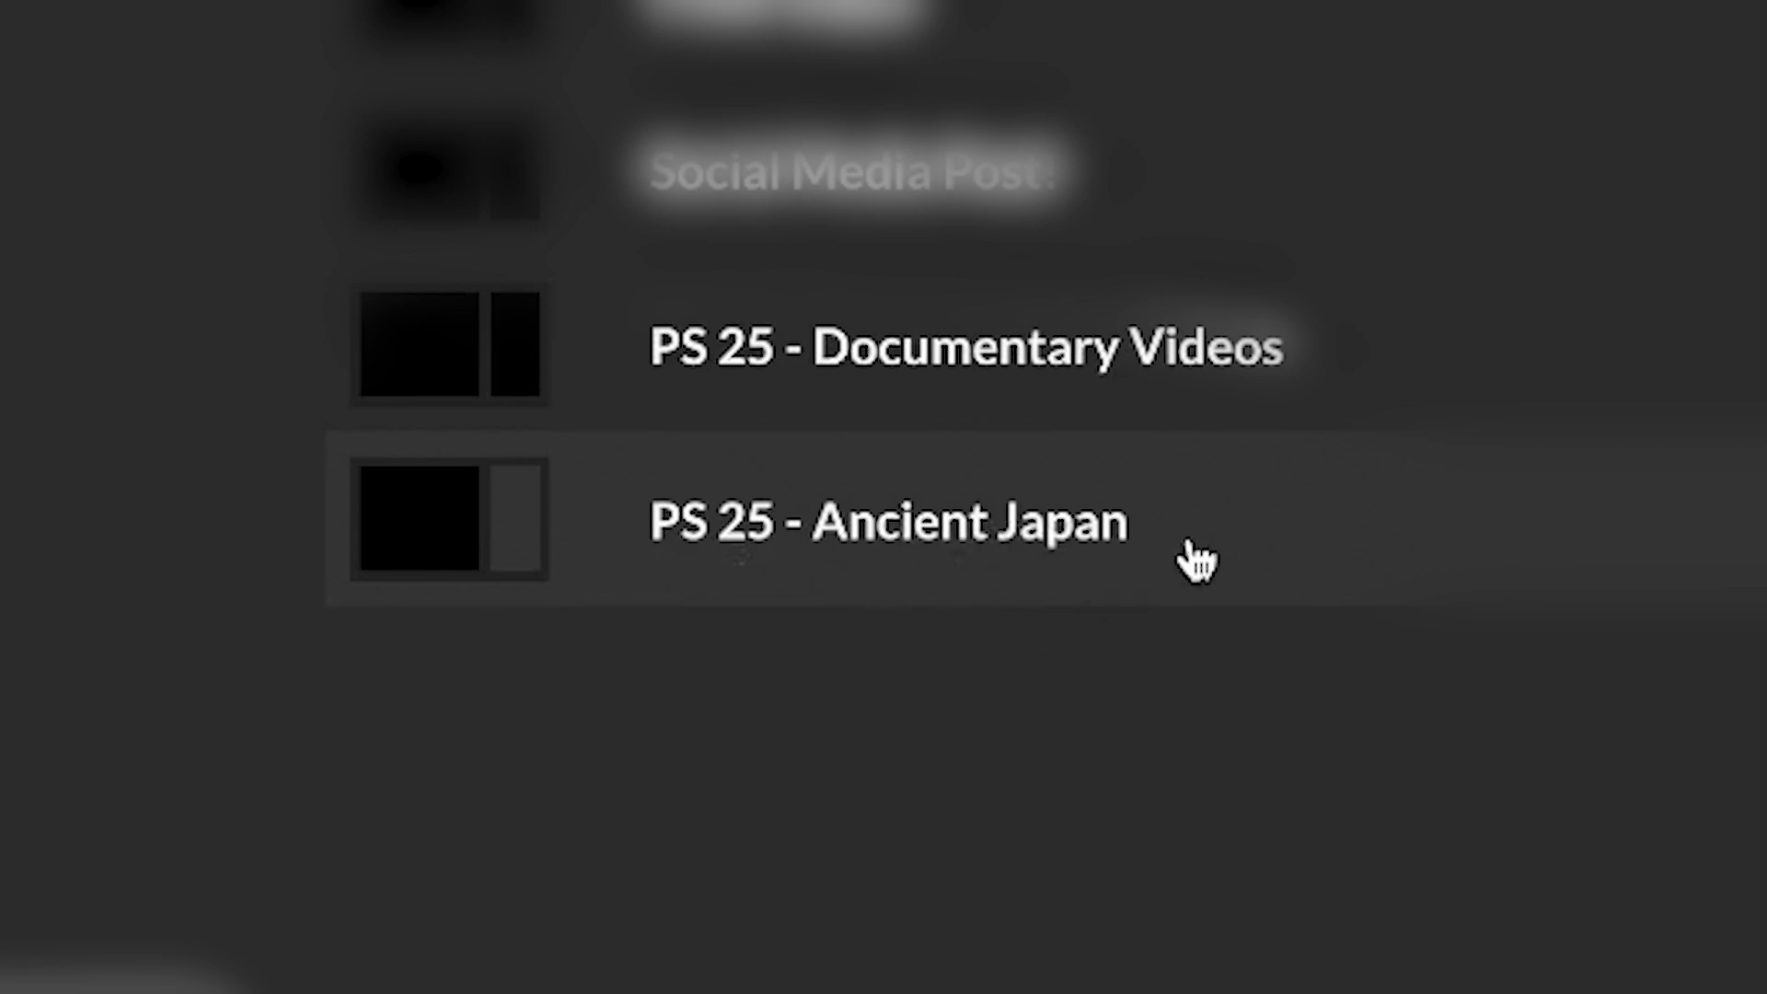
click(1256, 552)
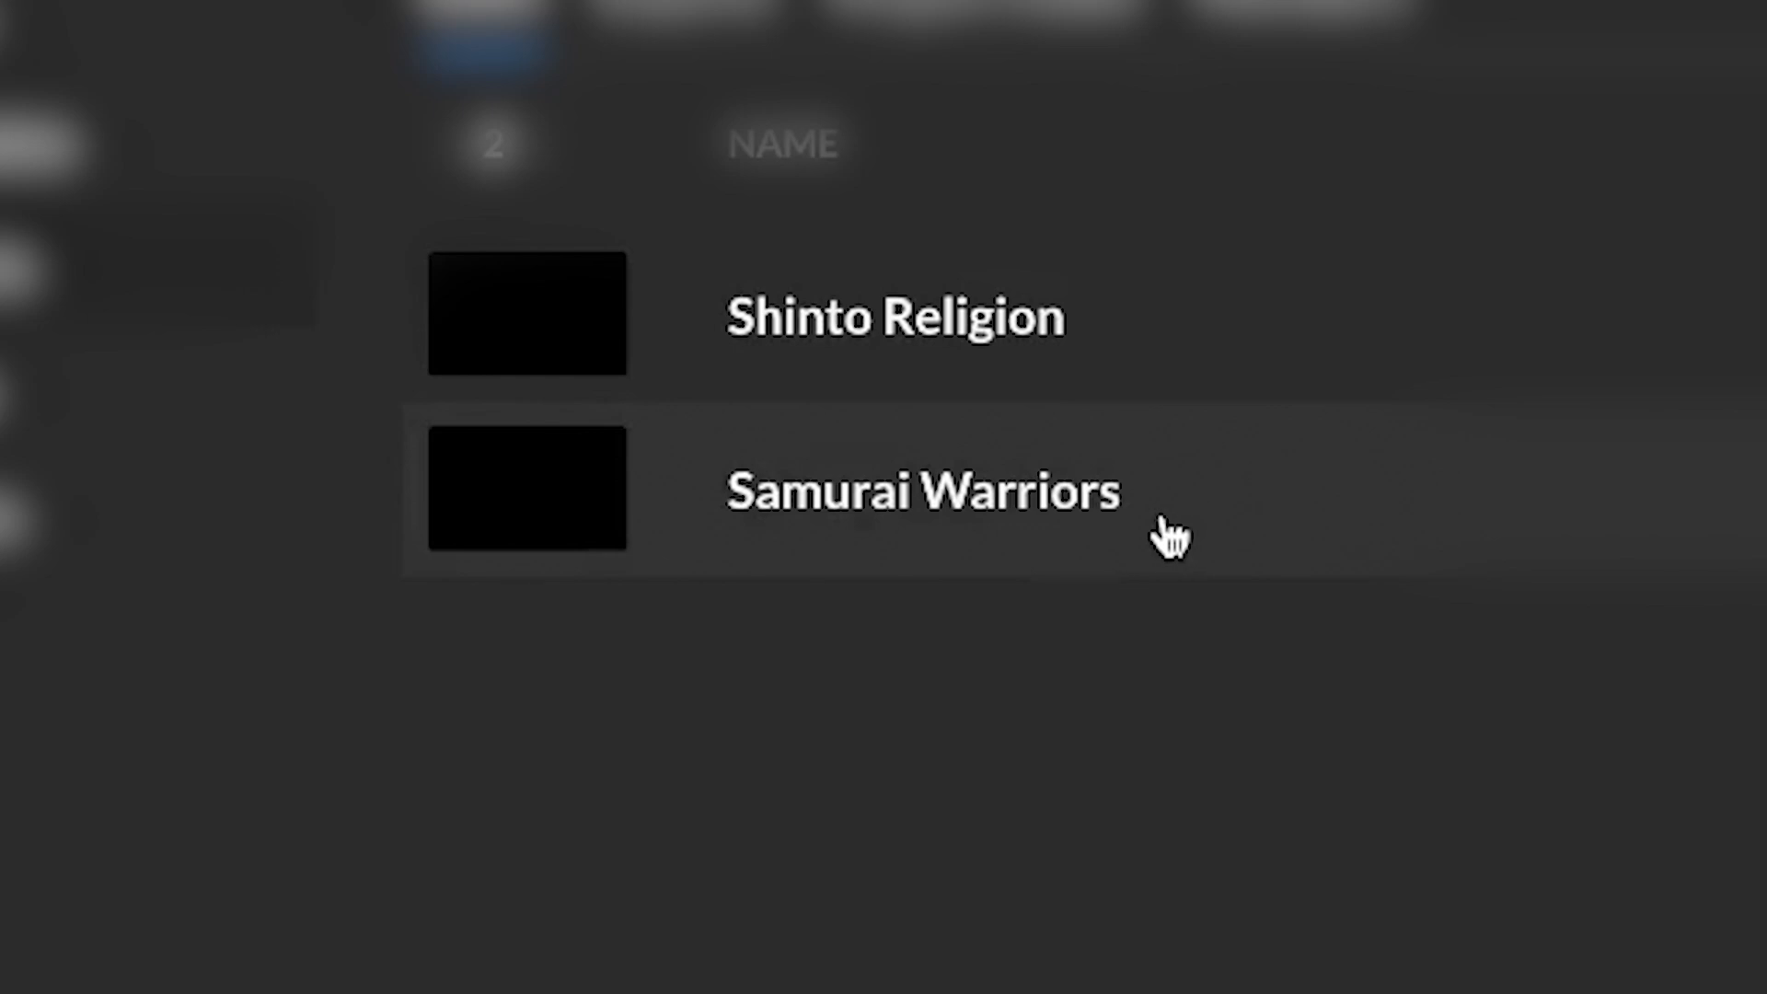
click(1205, 536)
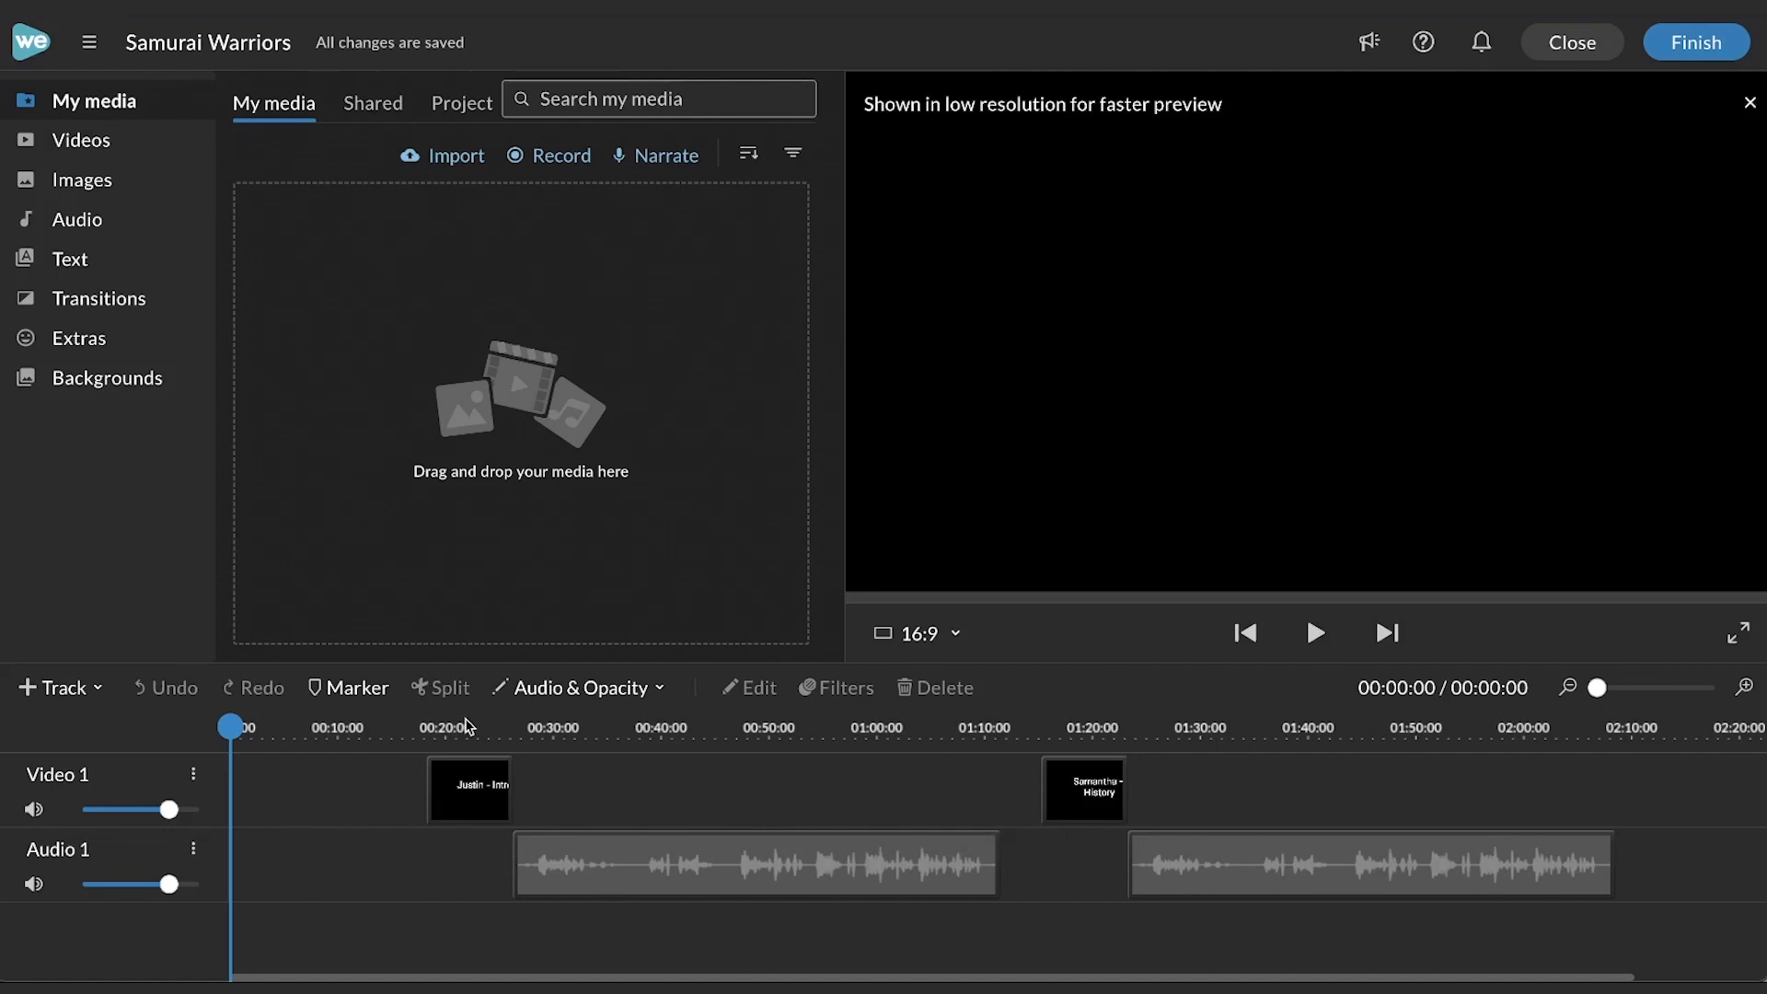
- Preview the intro and history title clips by moving the playhead along the timeline
click(398, 727)
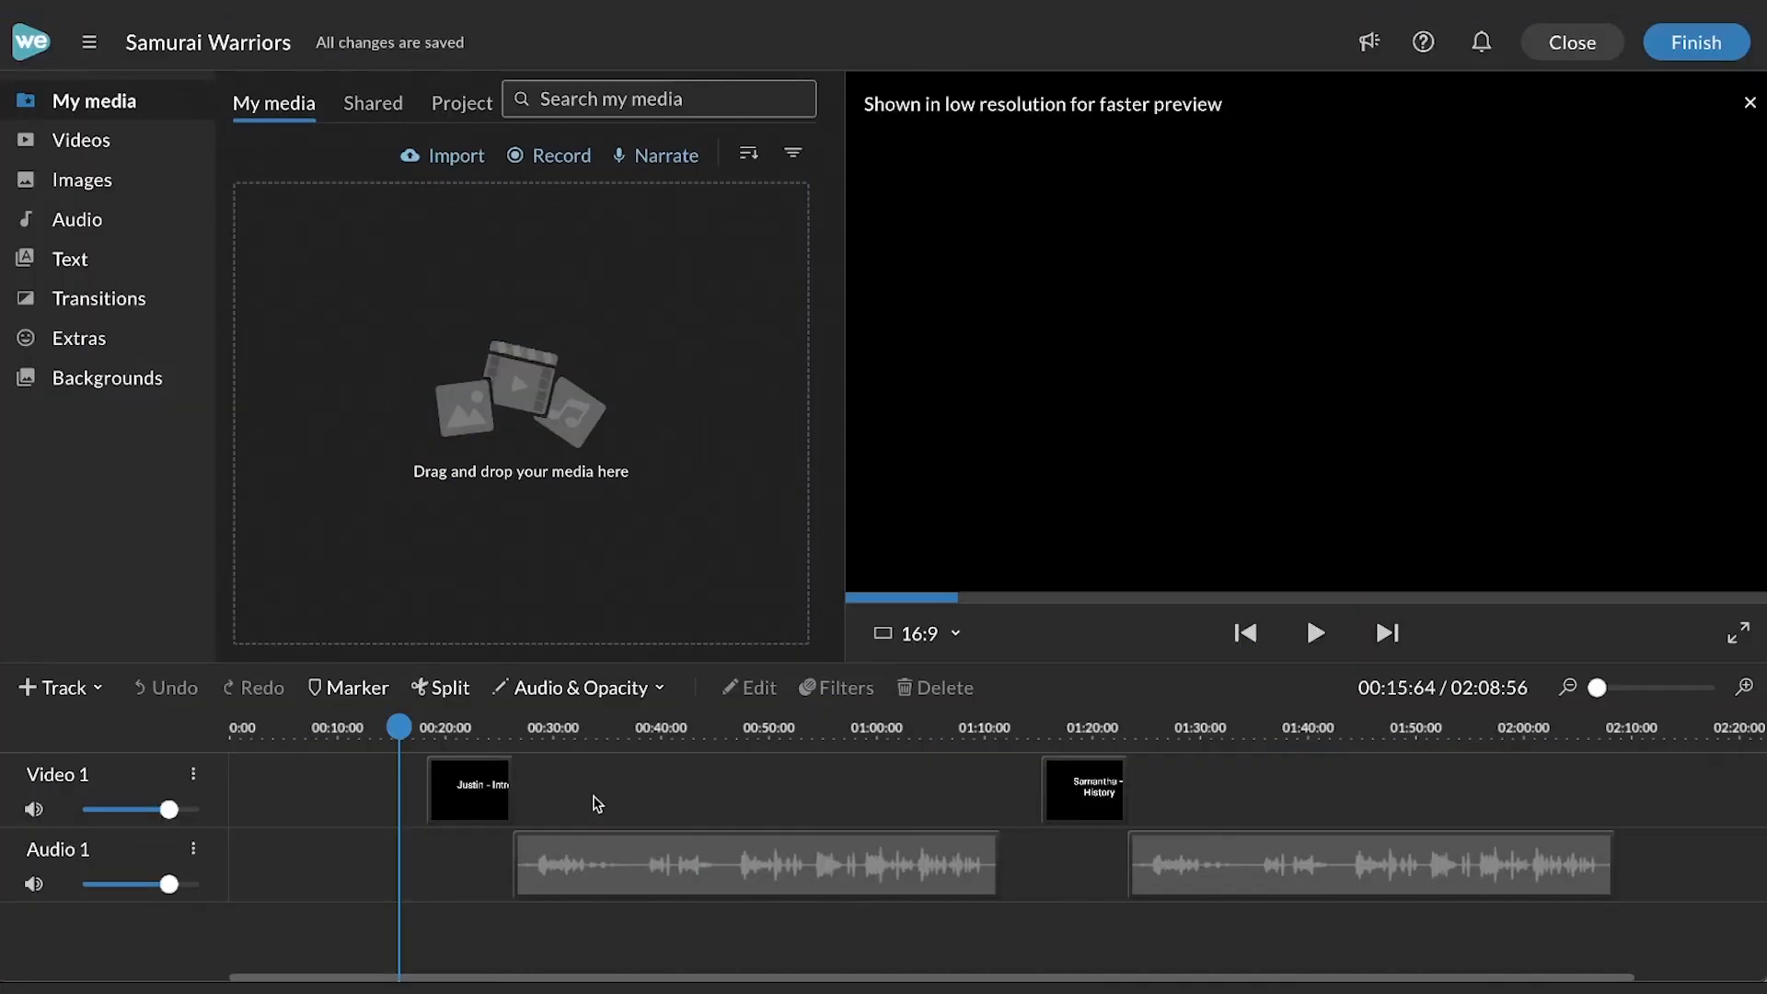
click(471, 719)
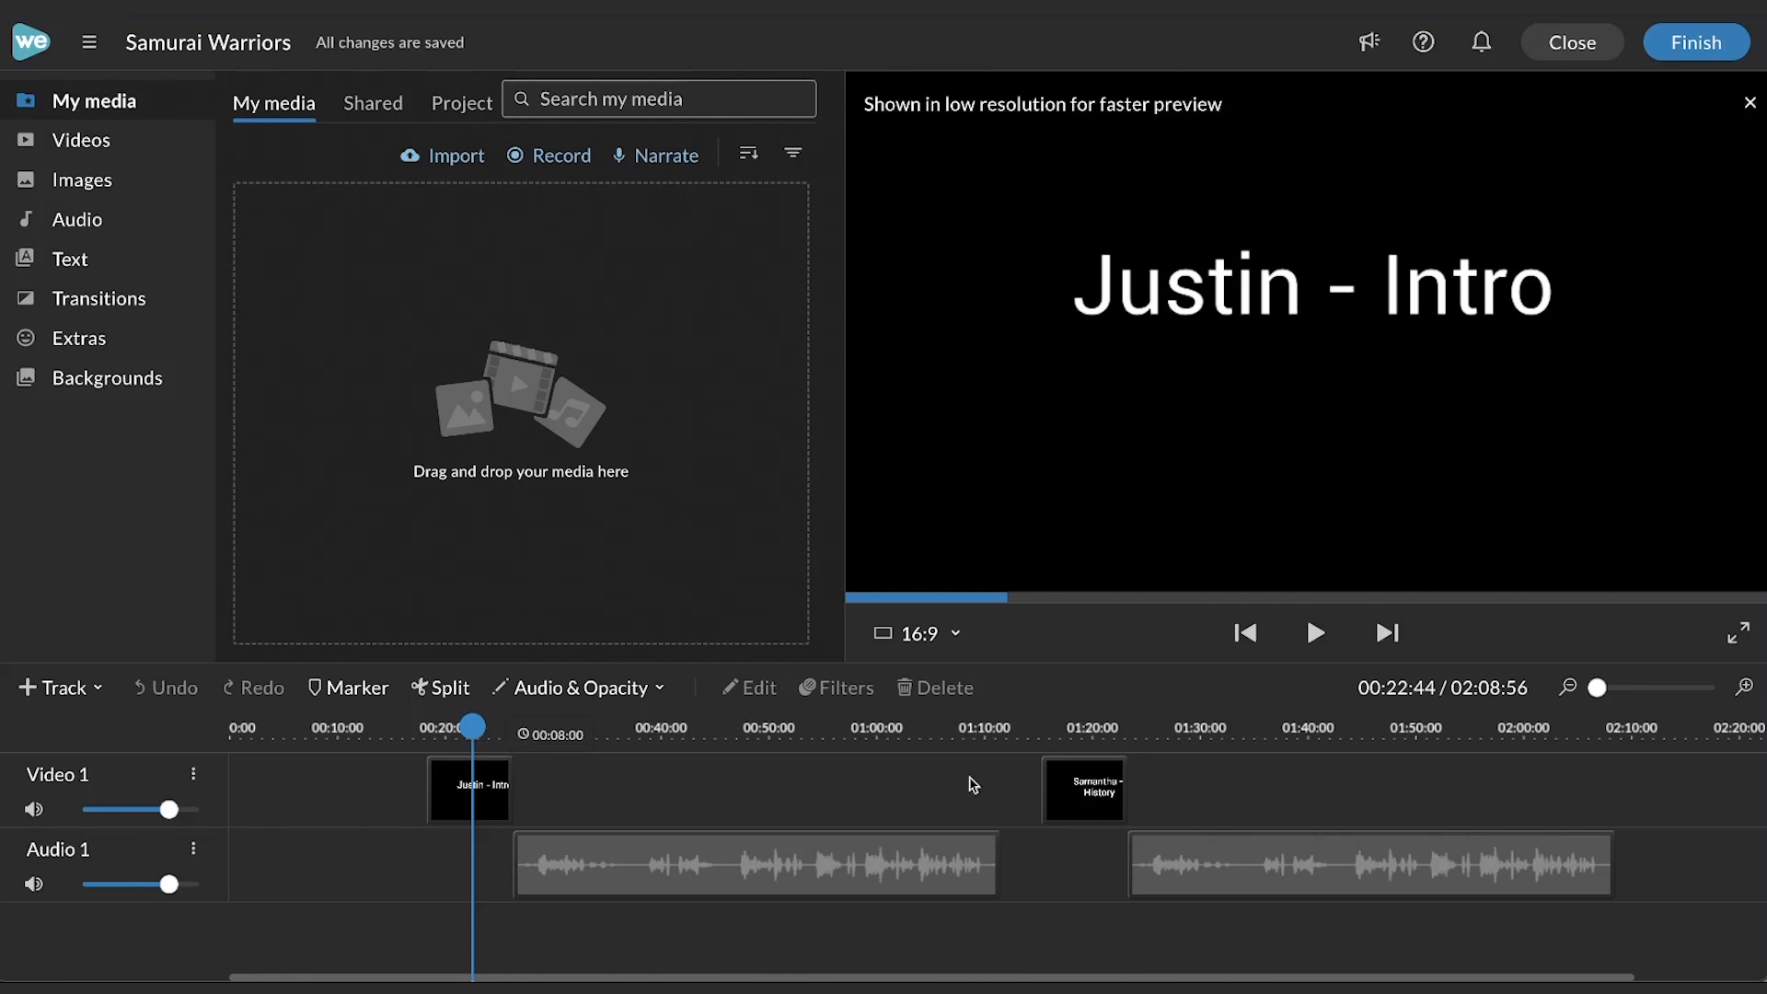
click(1082, 723)
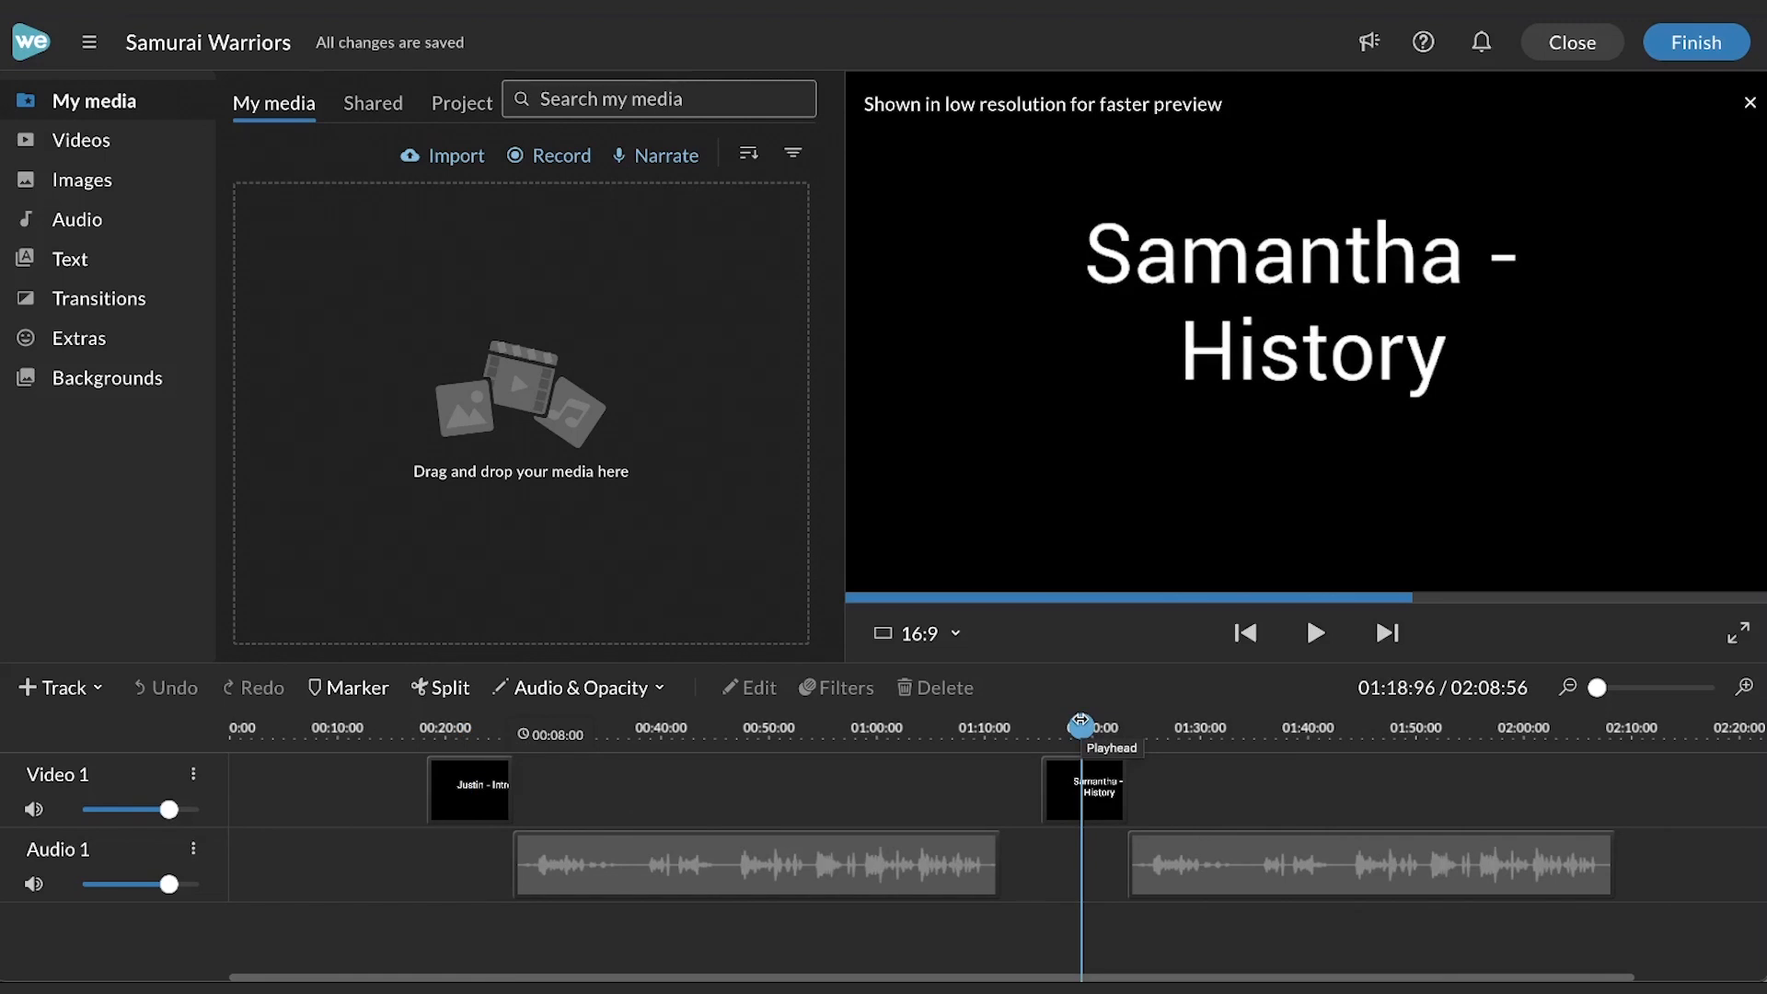
click(771, 728)
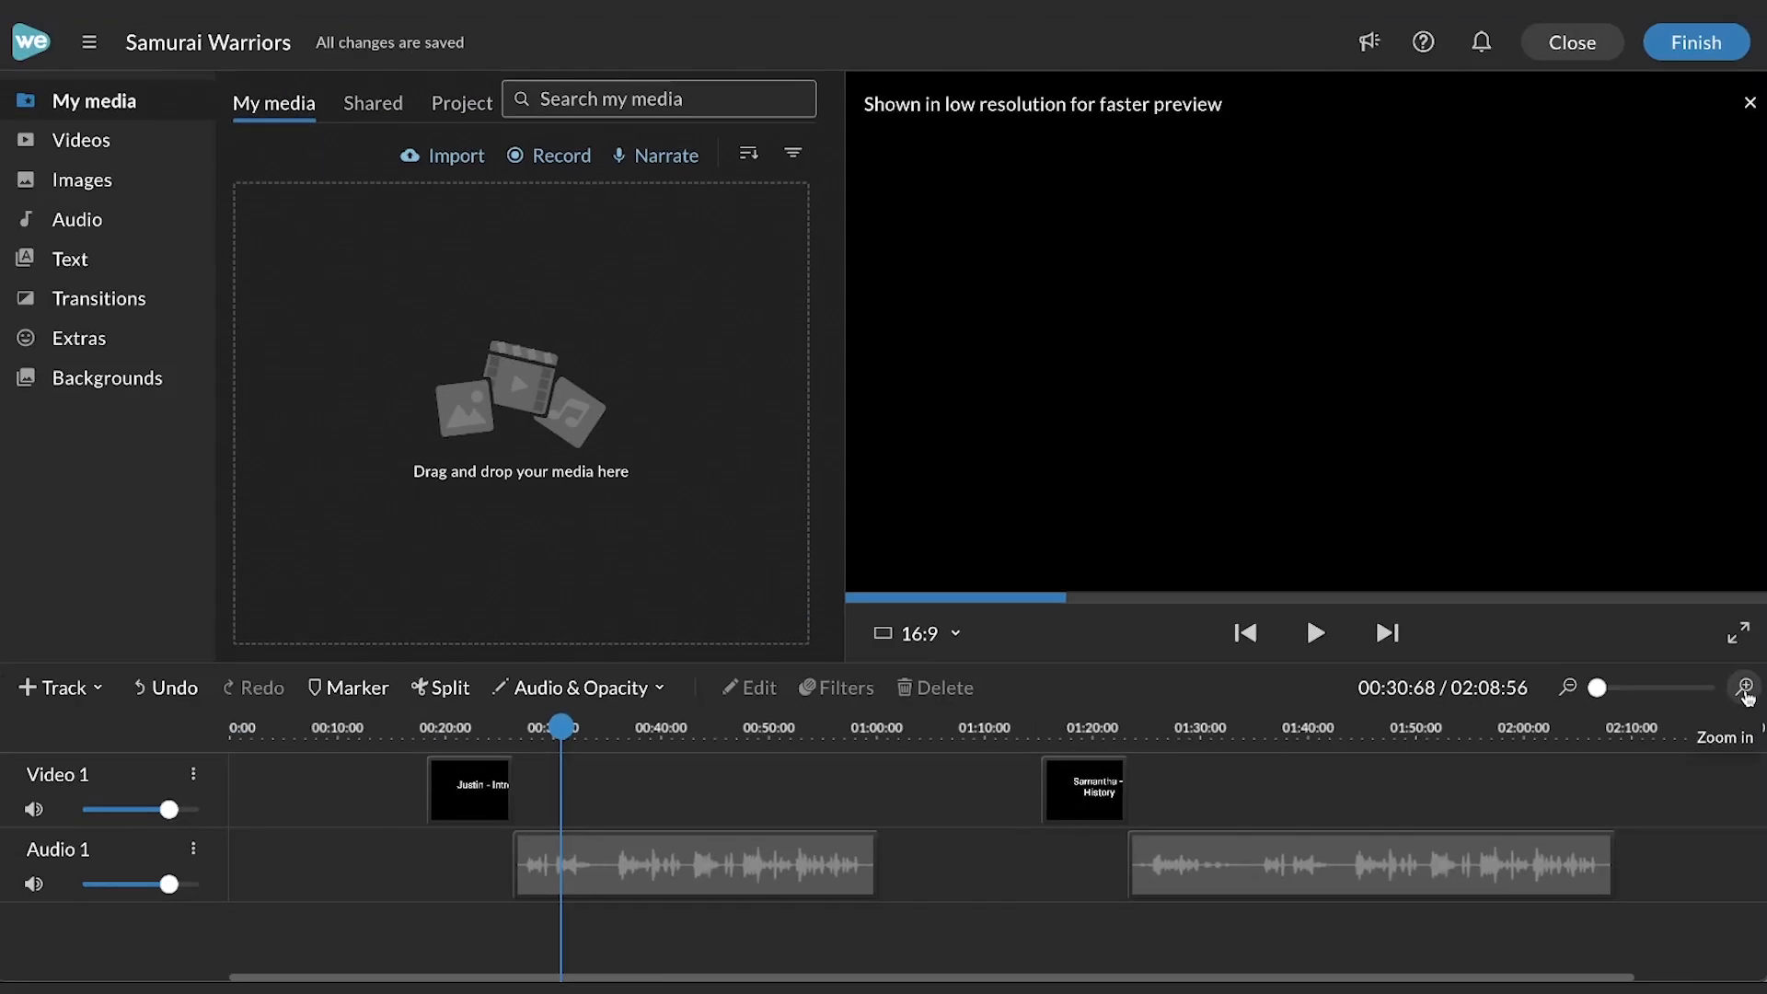
- Zoom into the timeline, play the narration, and split the first audio clip at about 00:35
click(1720, 674)
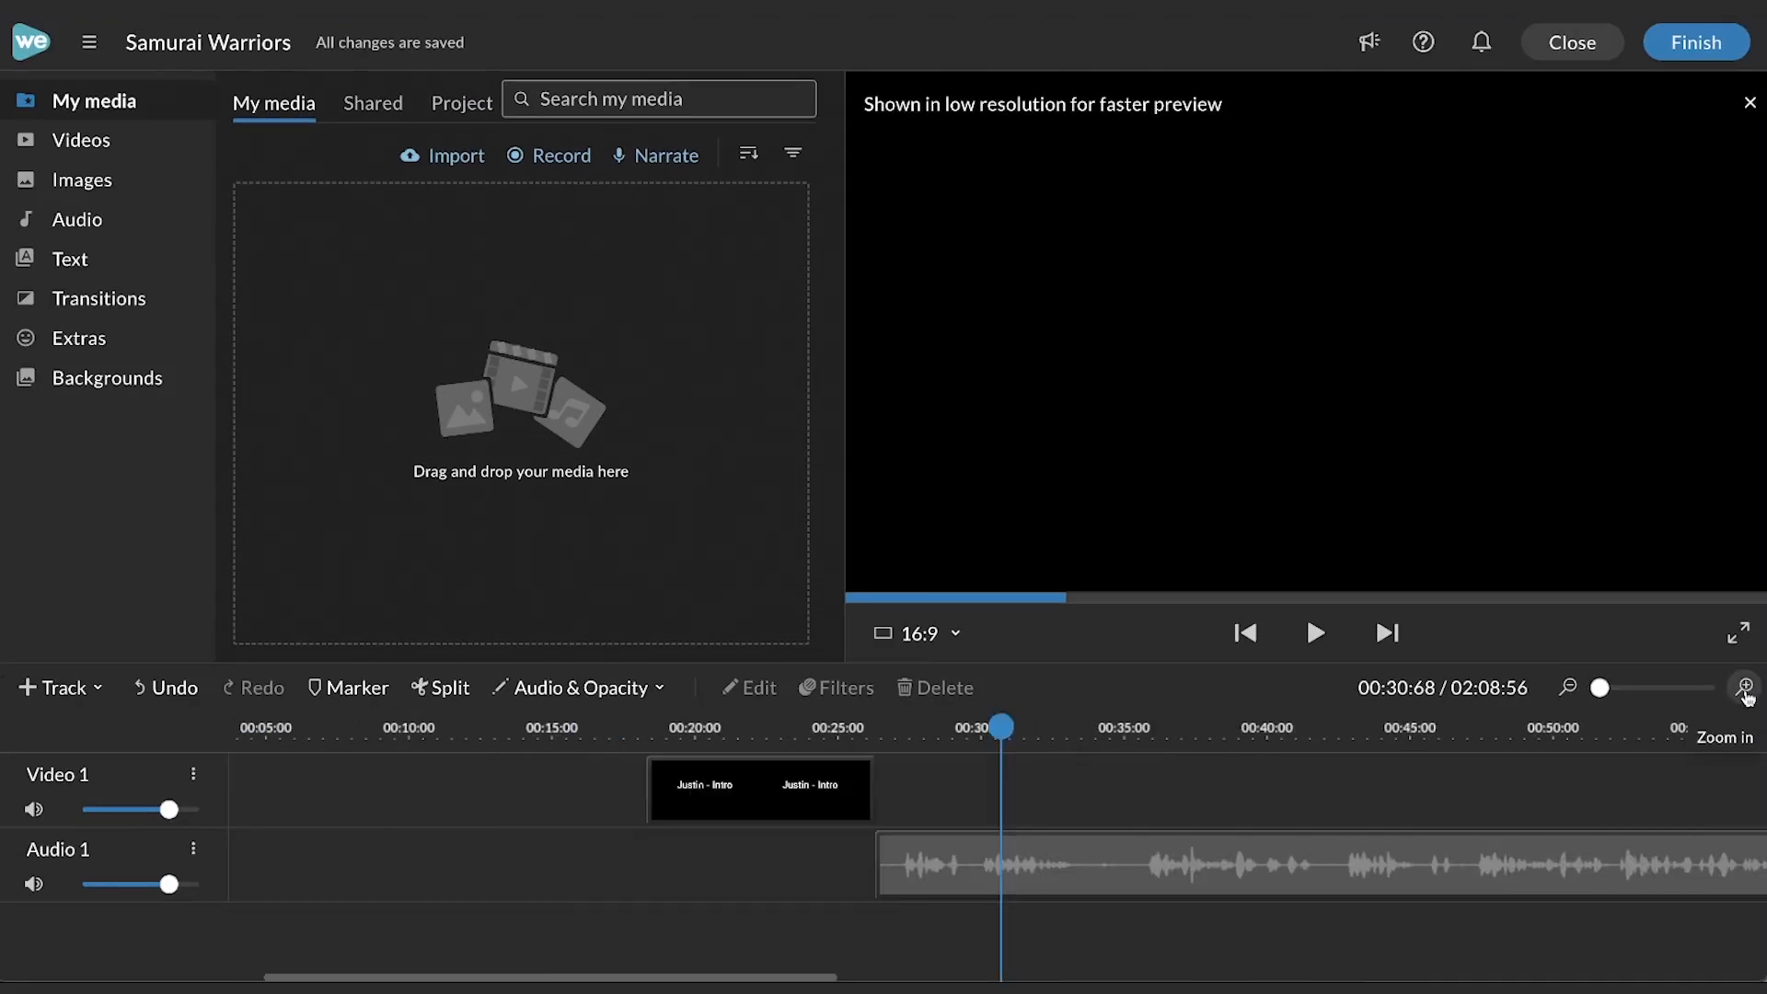
click(1745, 694)
click(1745, 694)
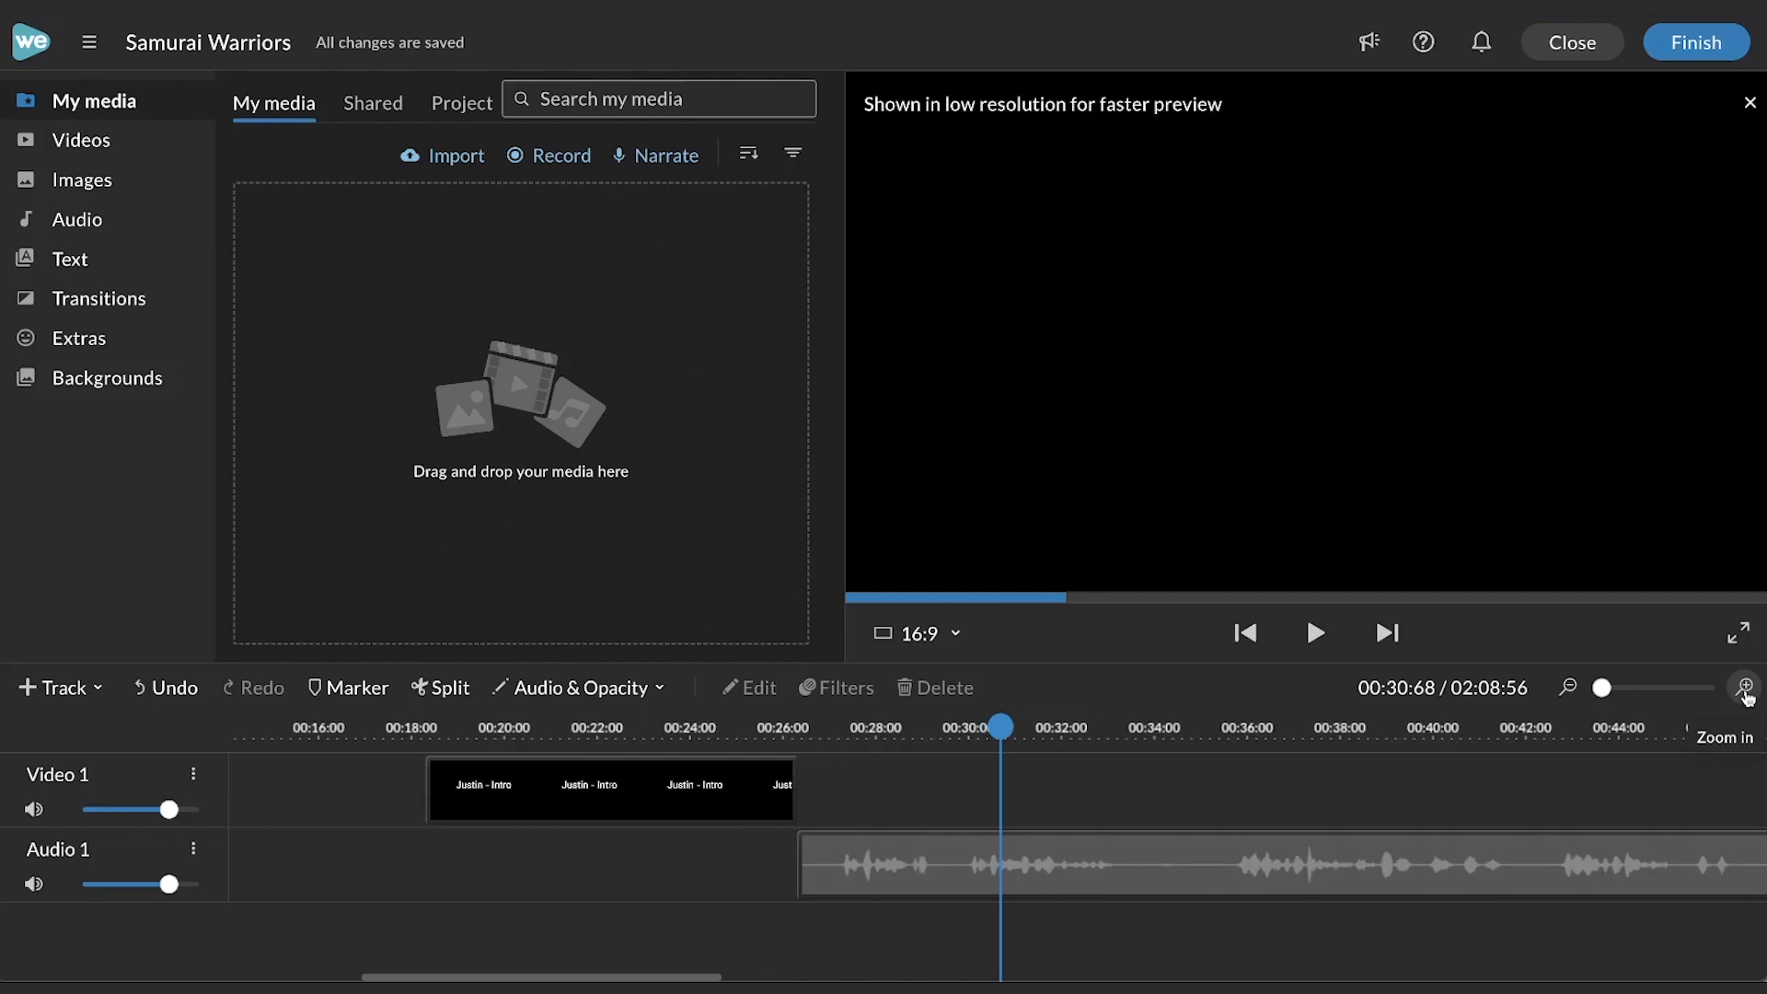
click(1745, 694)
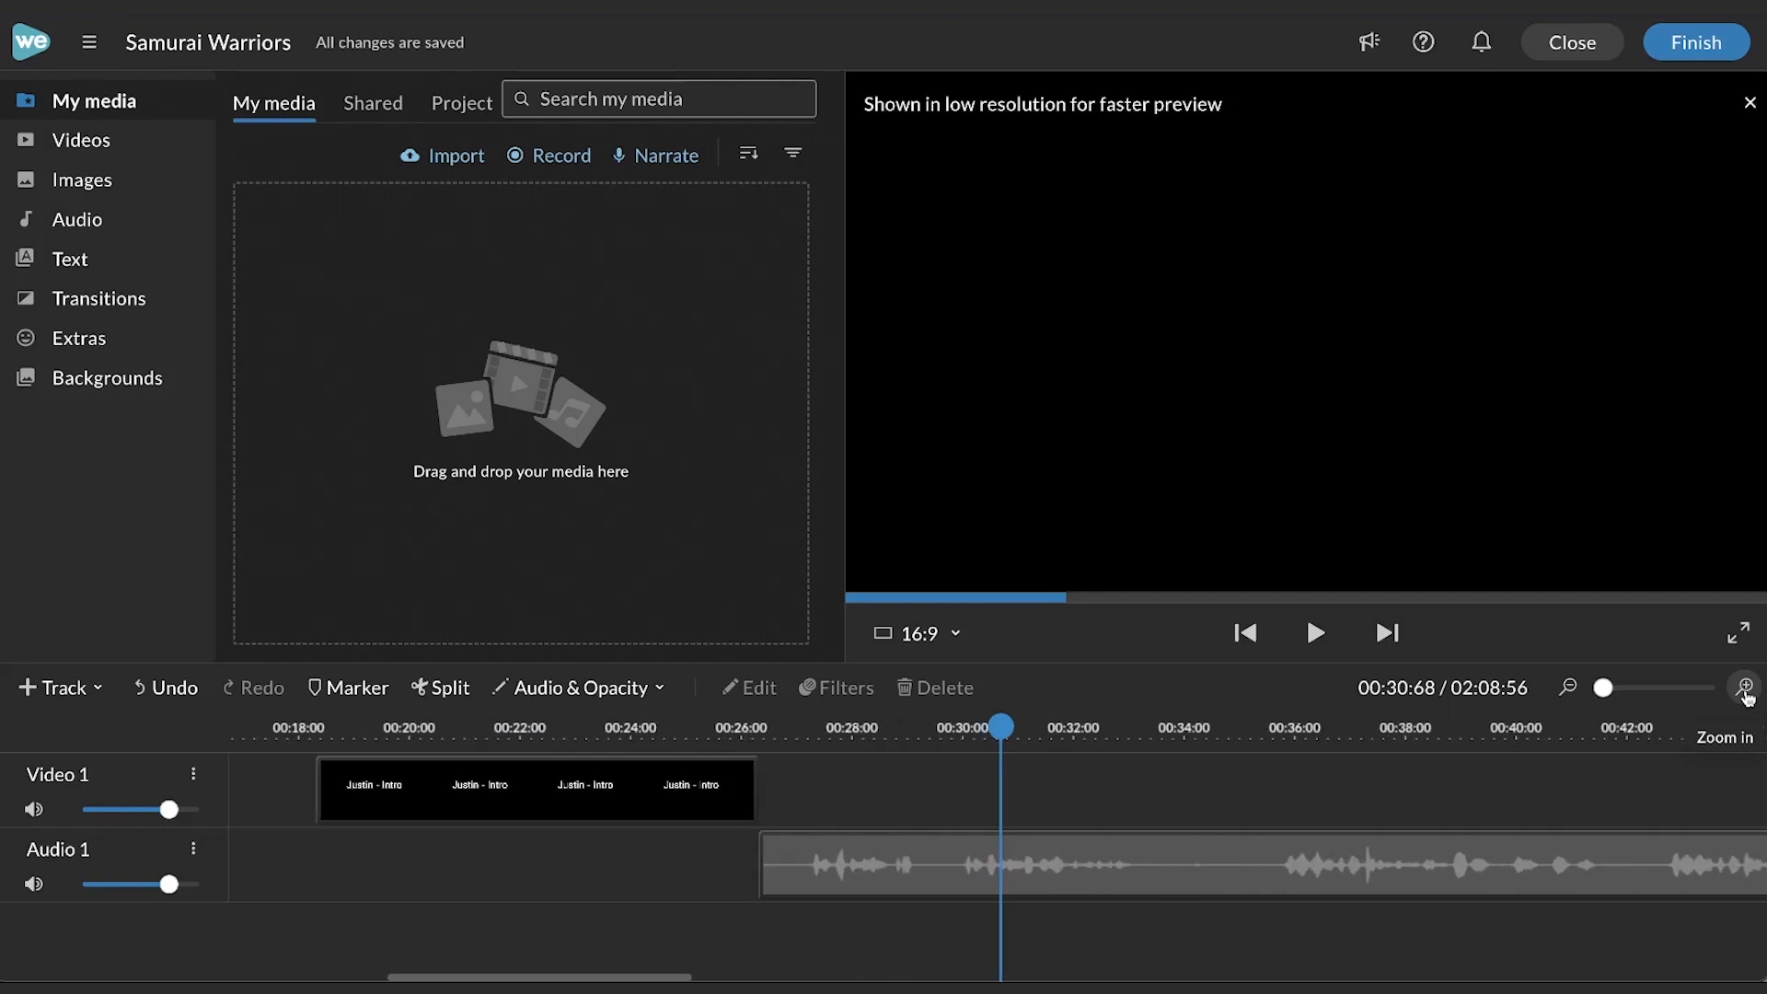
click(1745, 694)
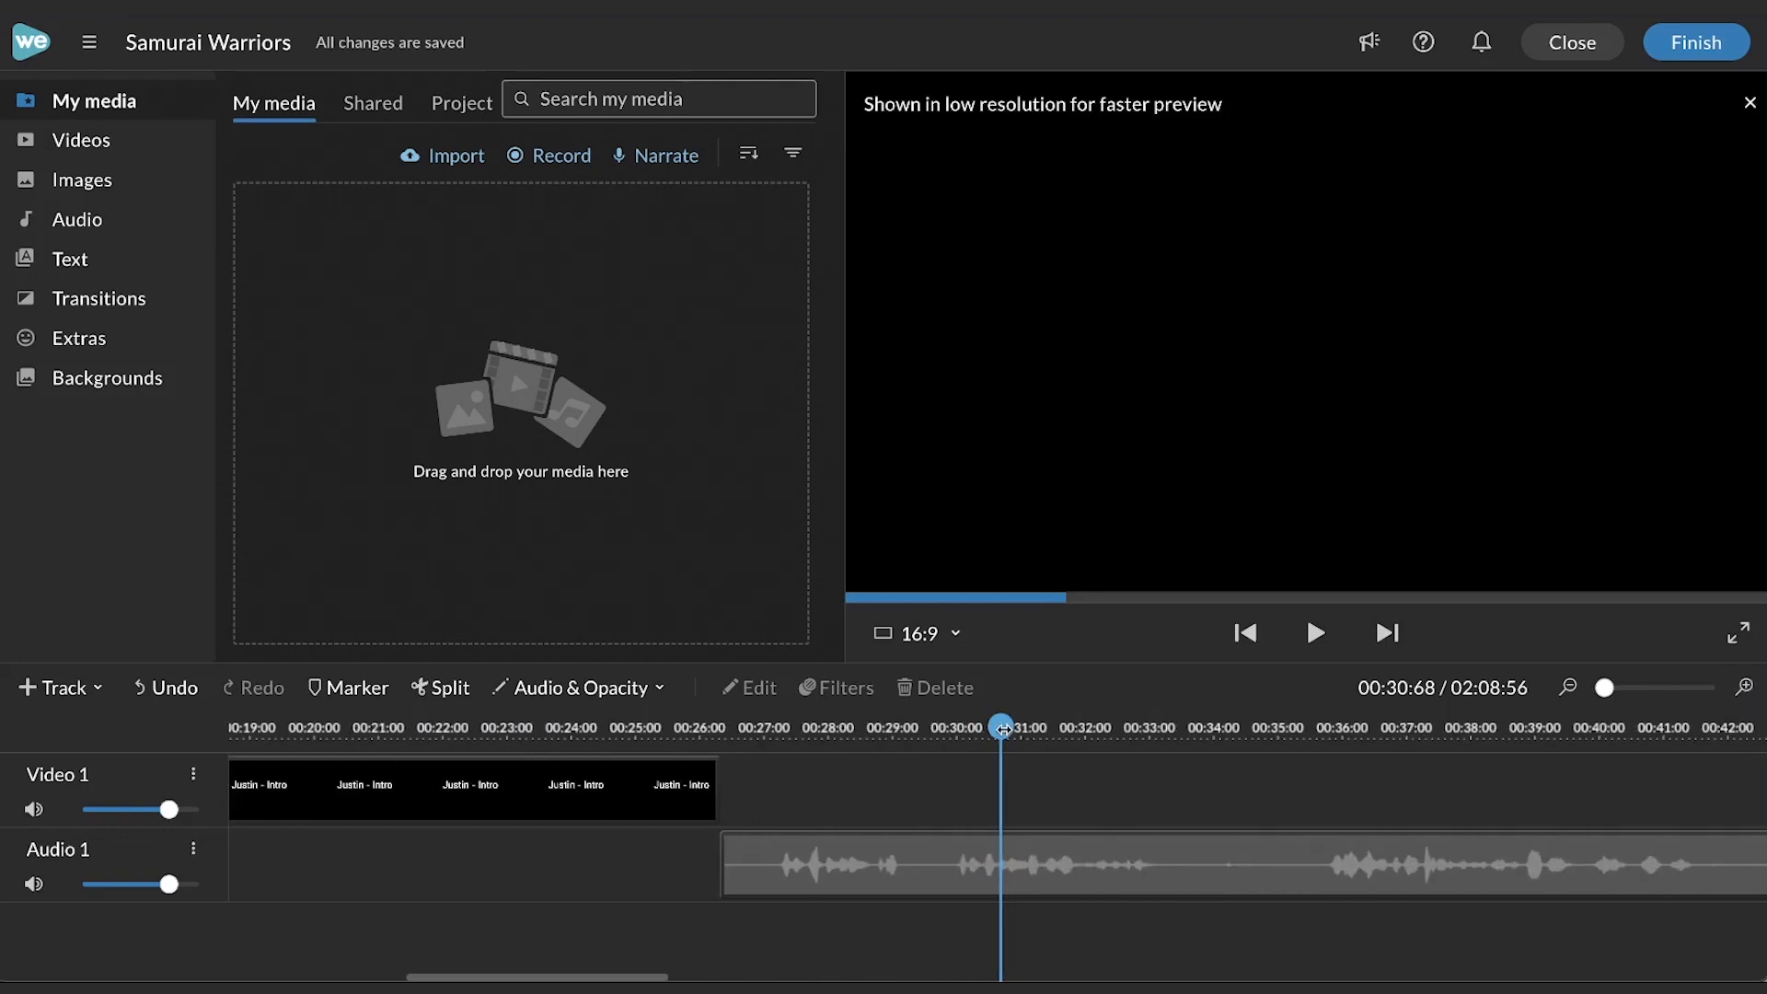
drag(997, 729, 726, 727)
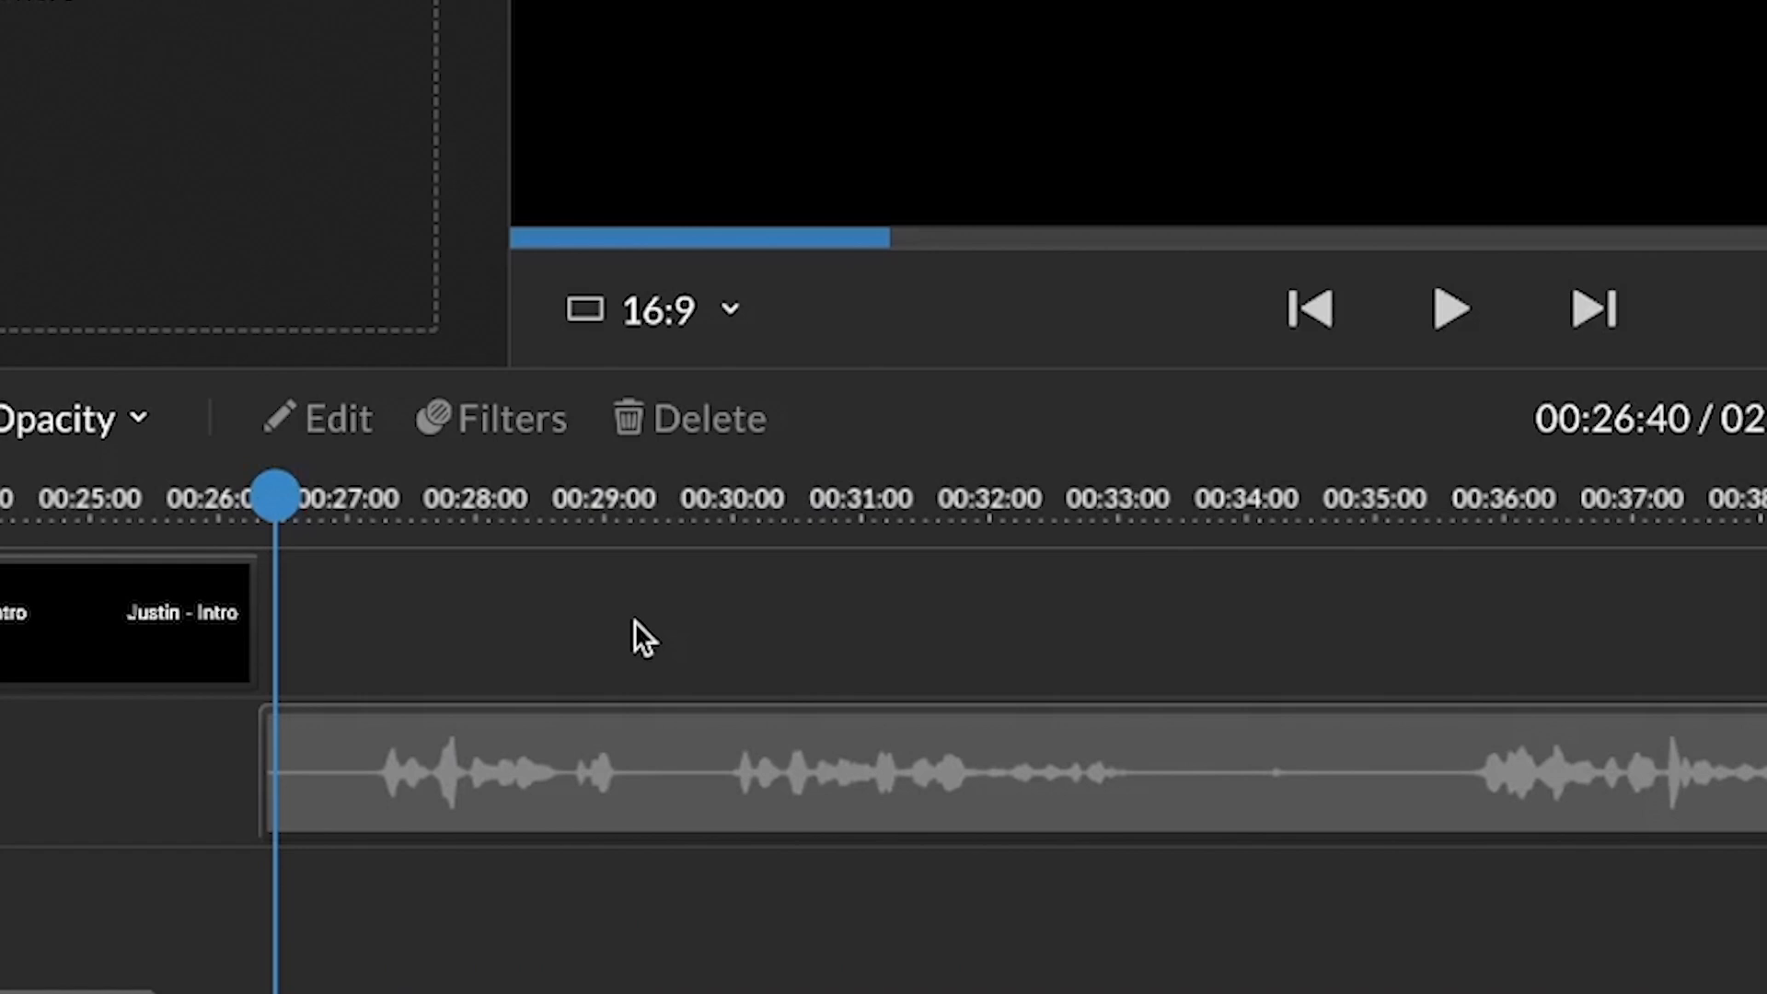
key(space)
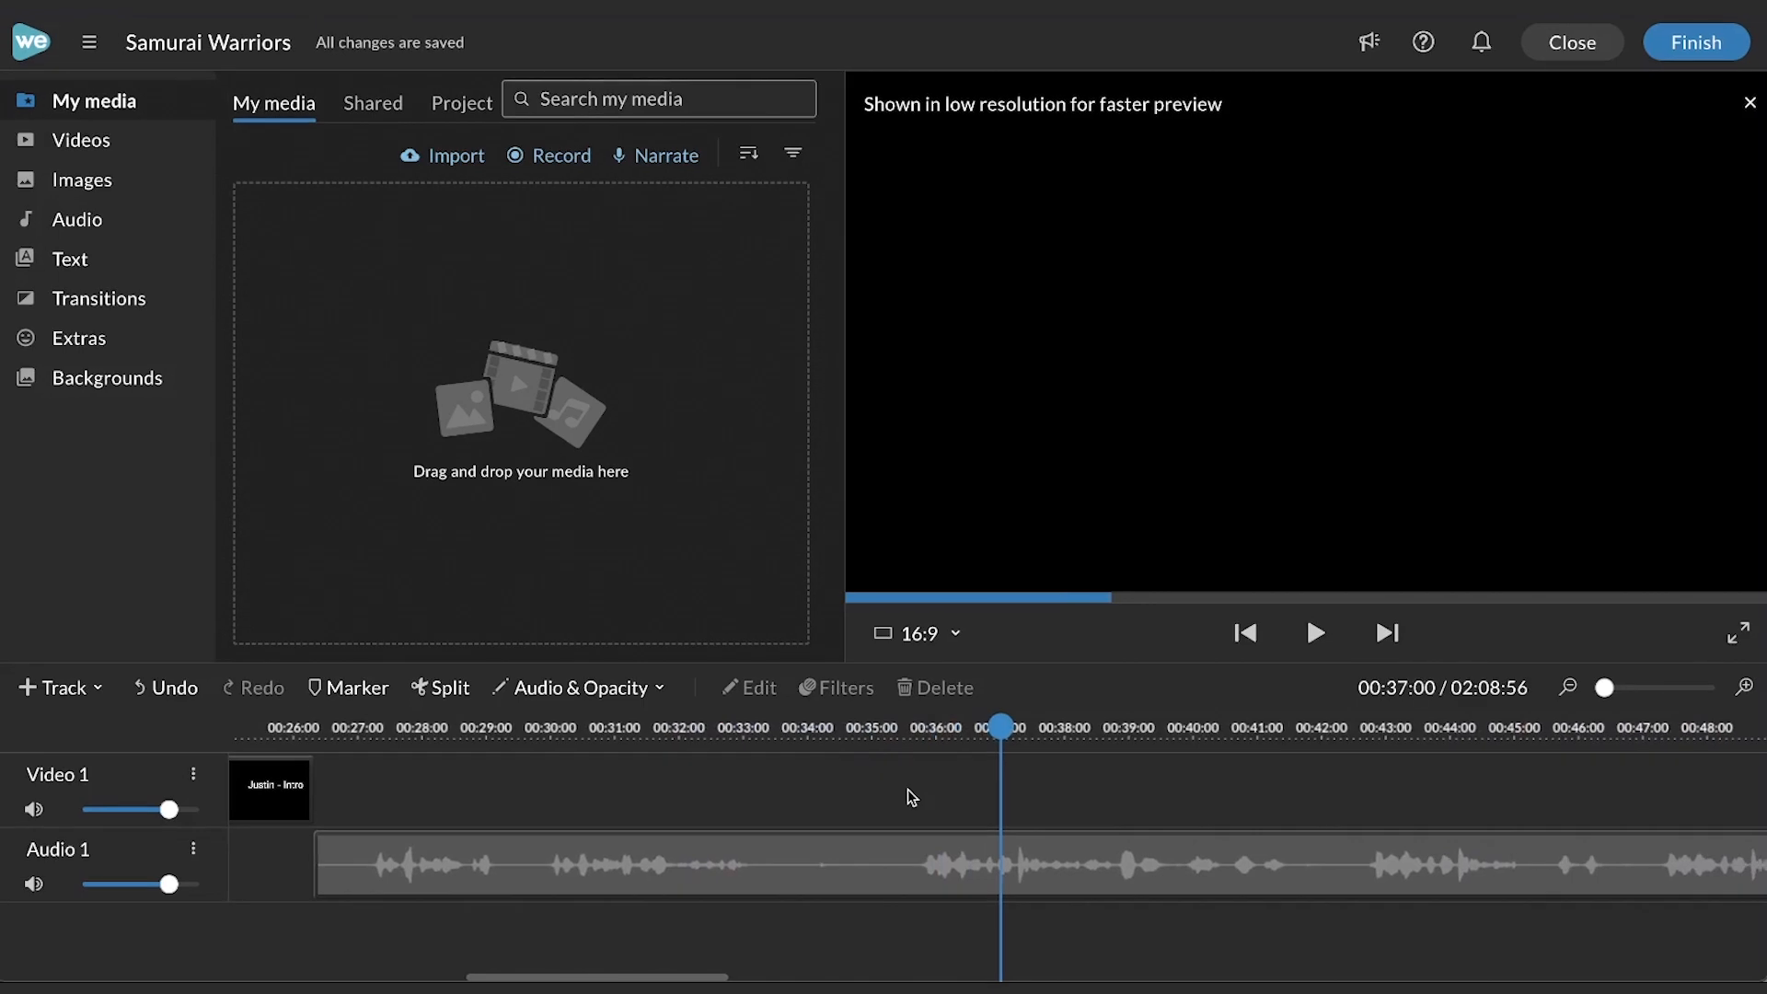
click(906, 725)
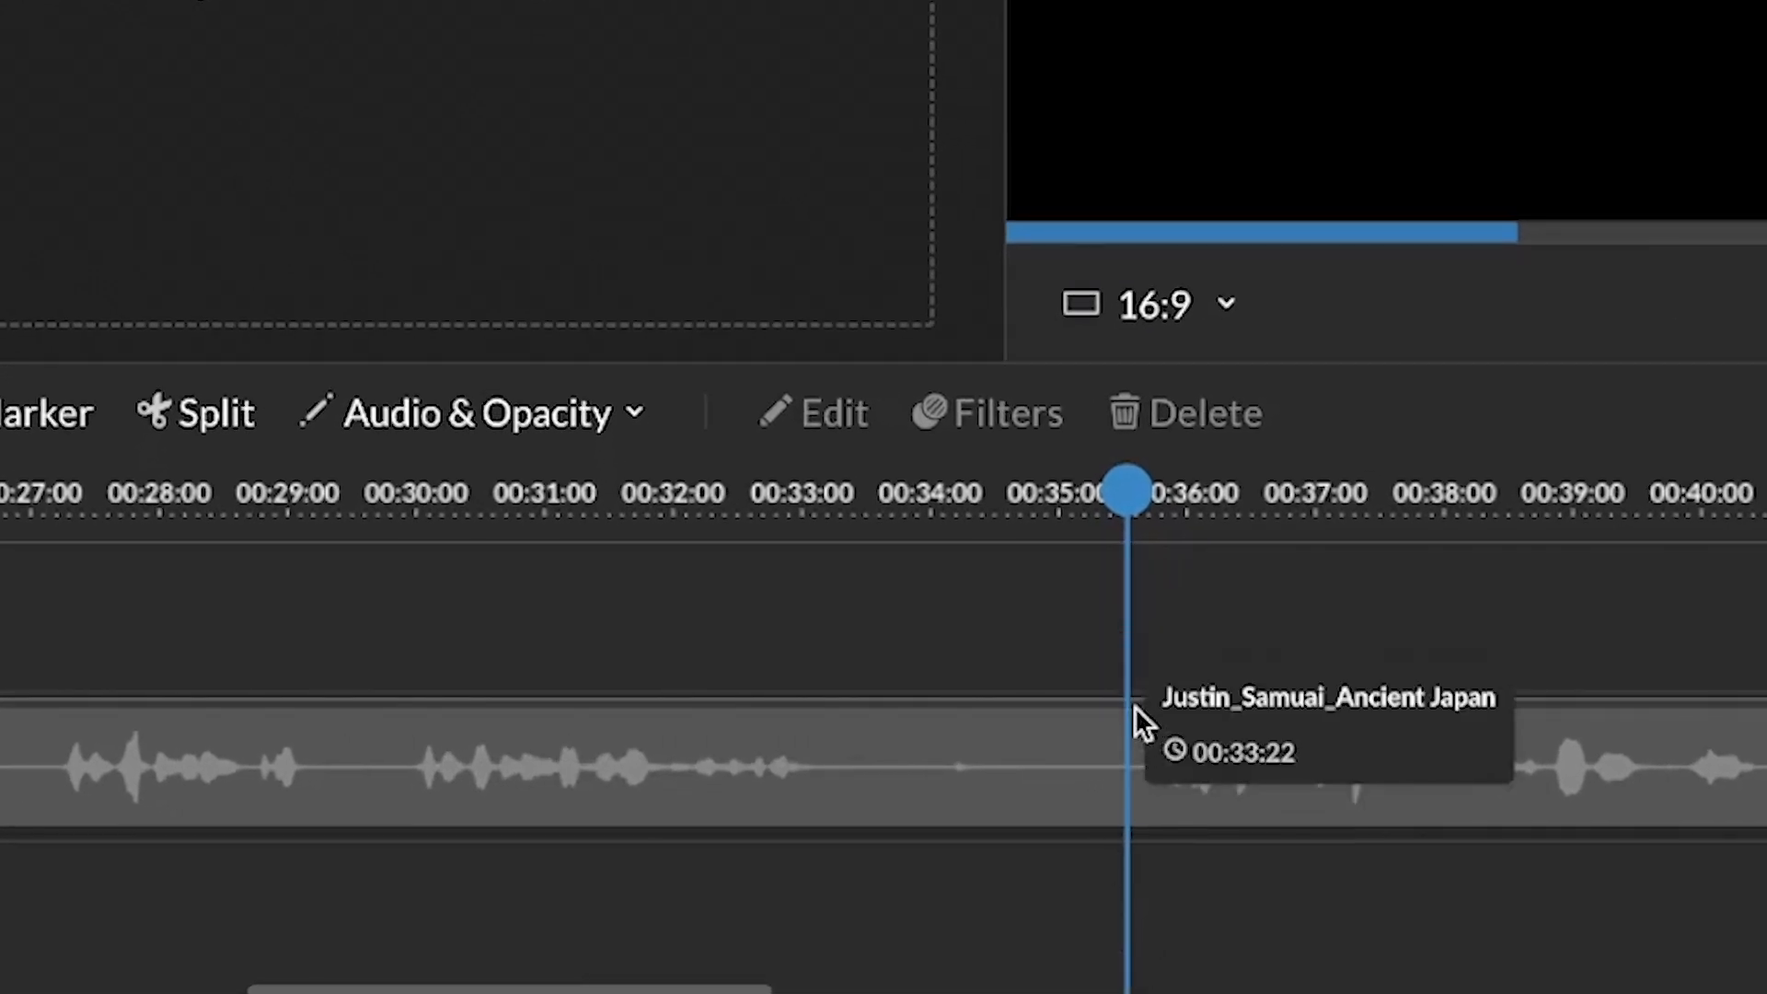
click(1130, 747)
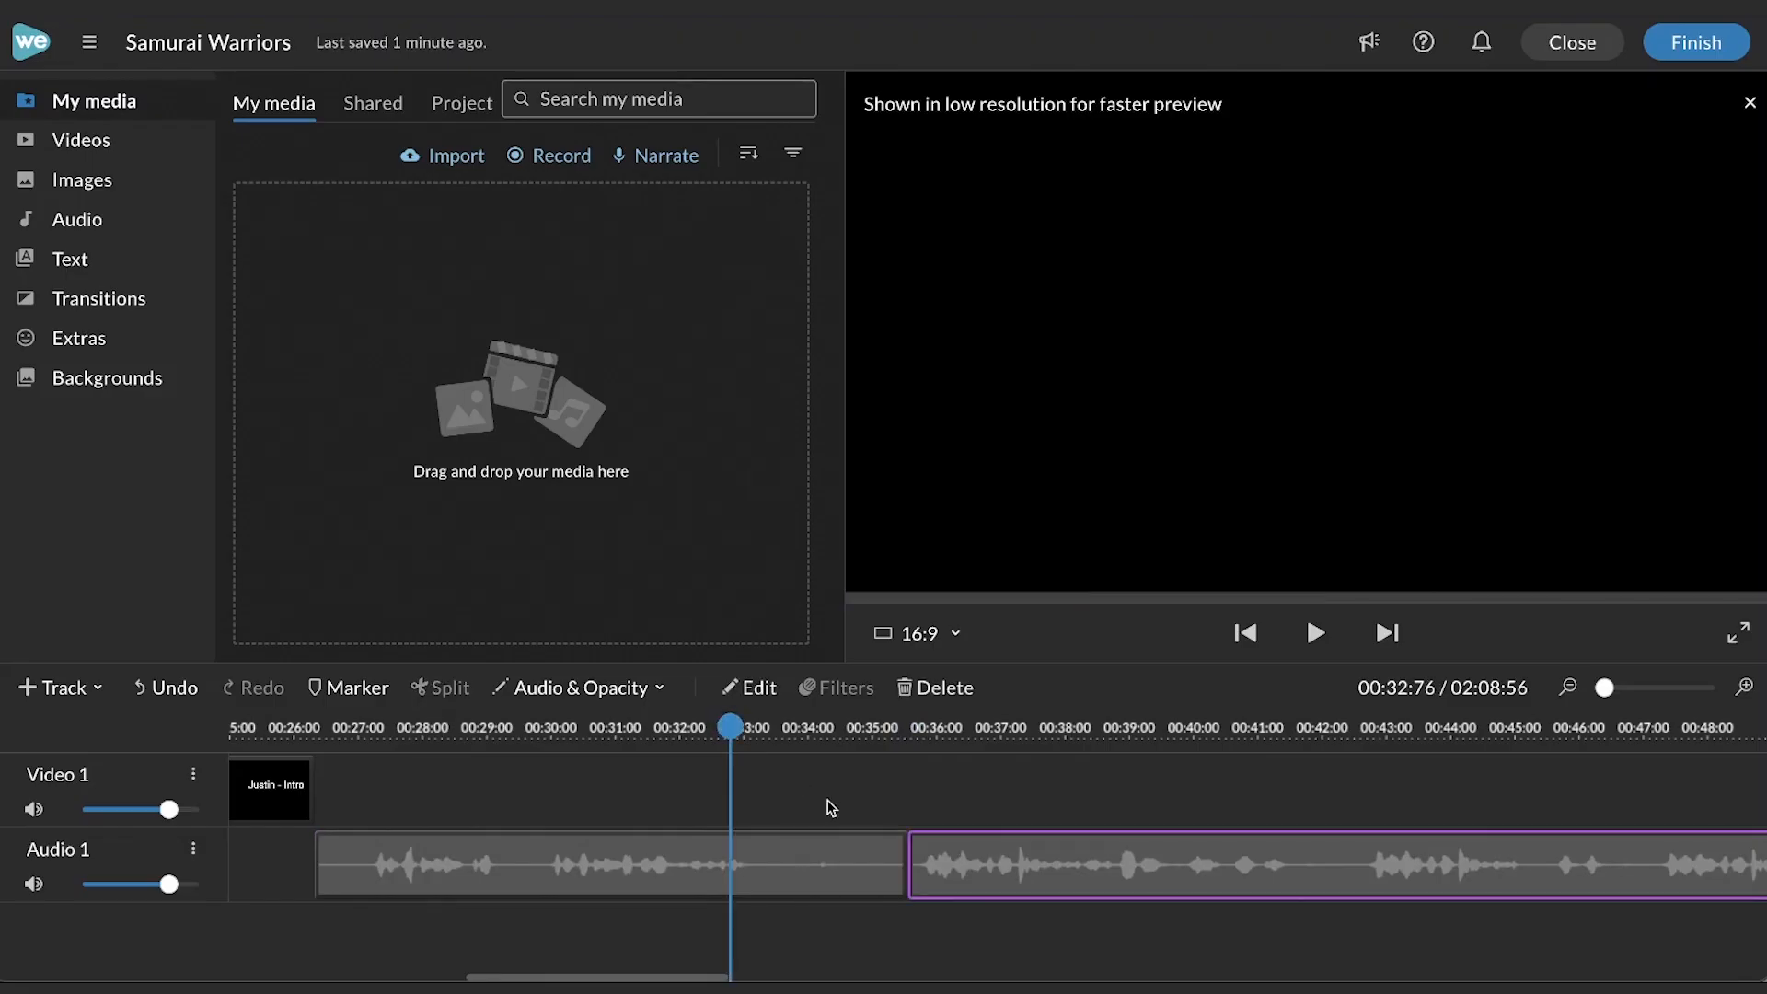
- Delete the audio segment before the split and move the remaining clip left to start at the intro's end
click(814, 857)
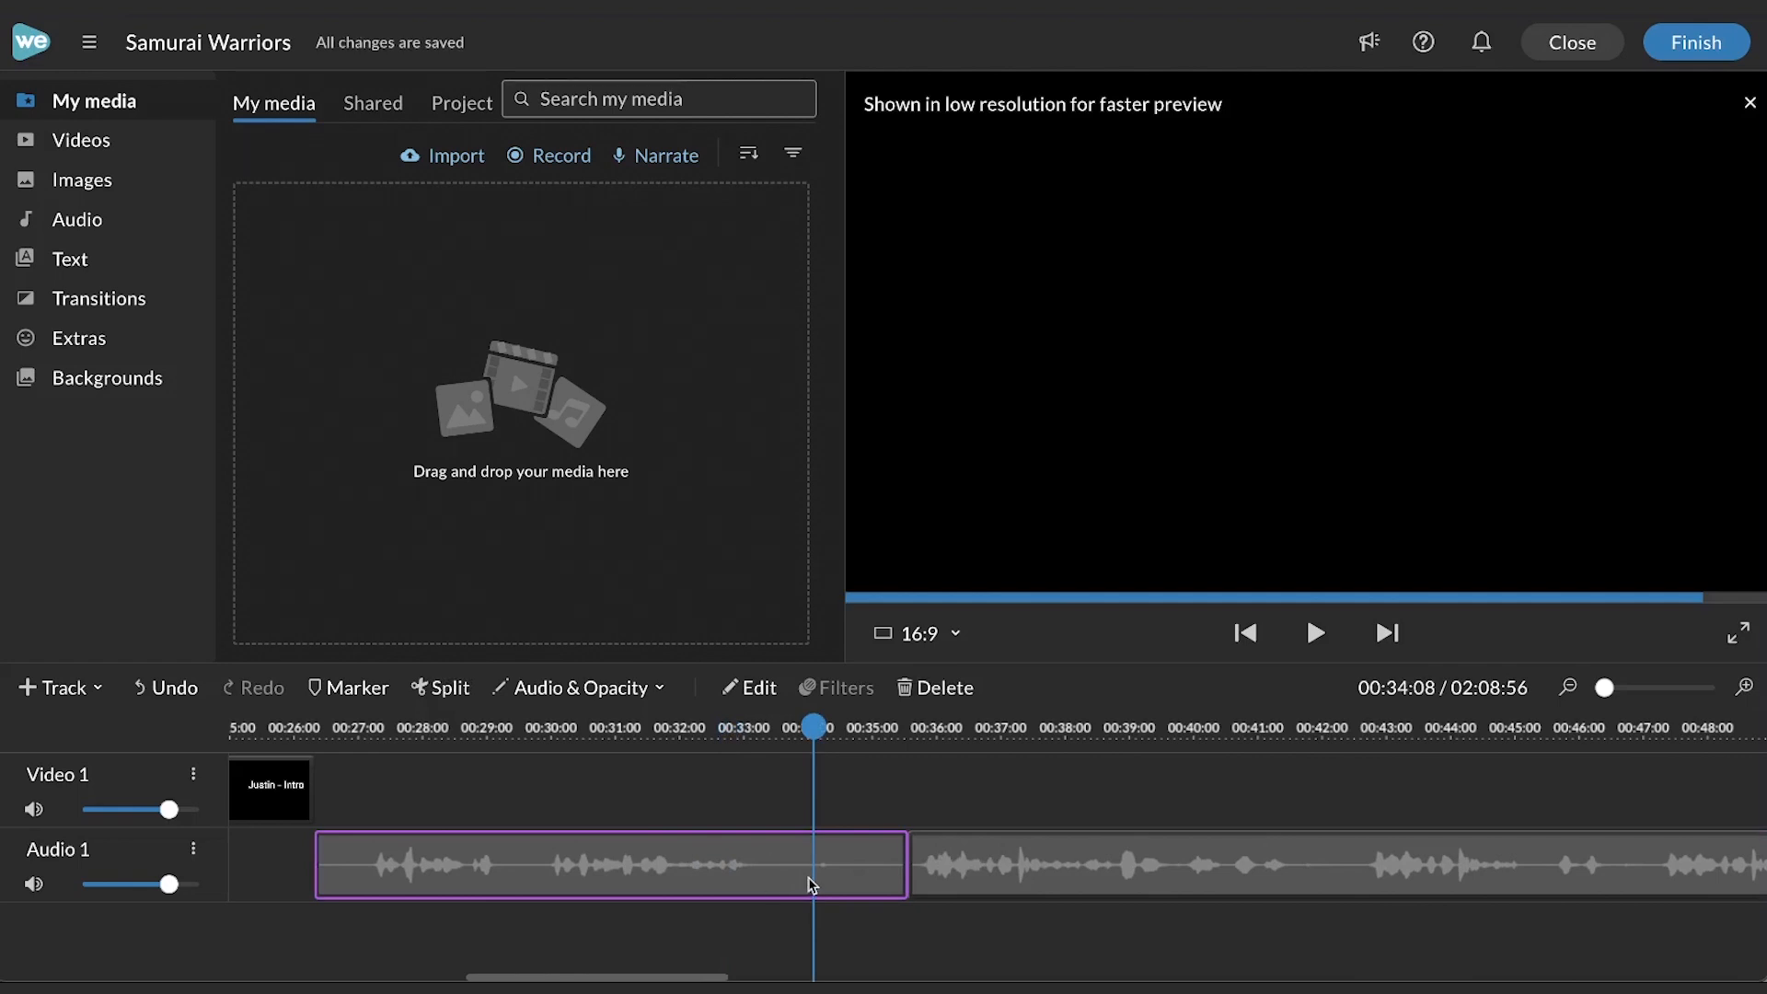
key(Delete)
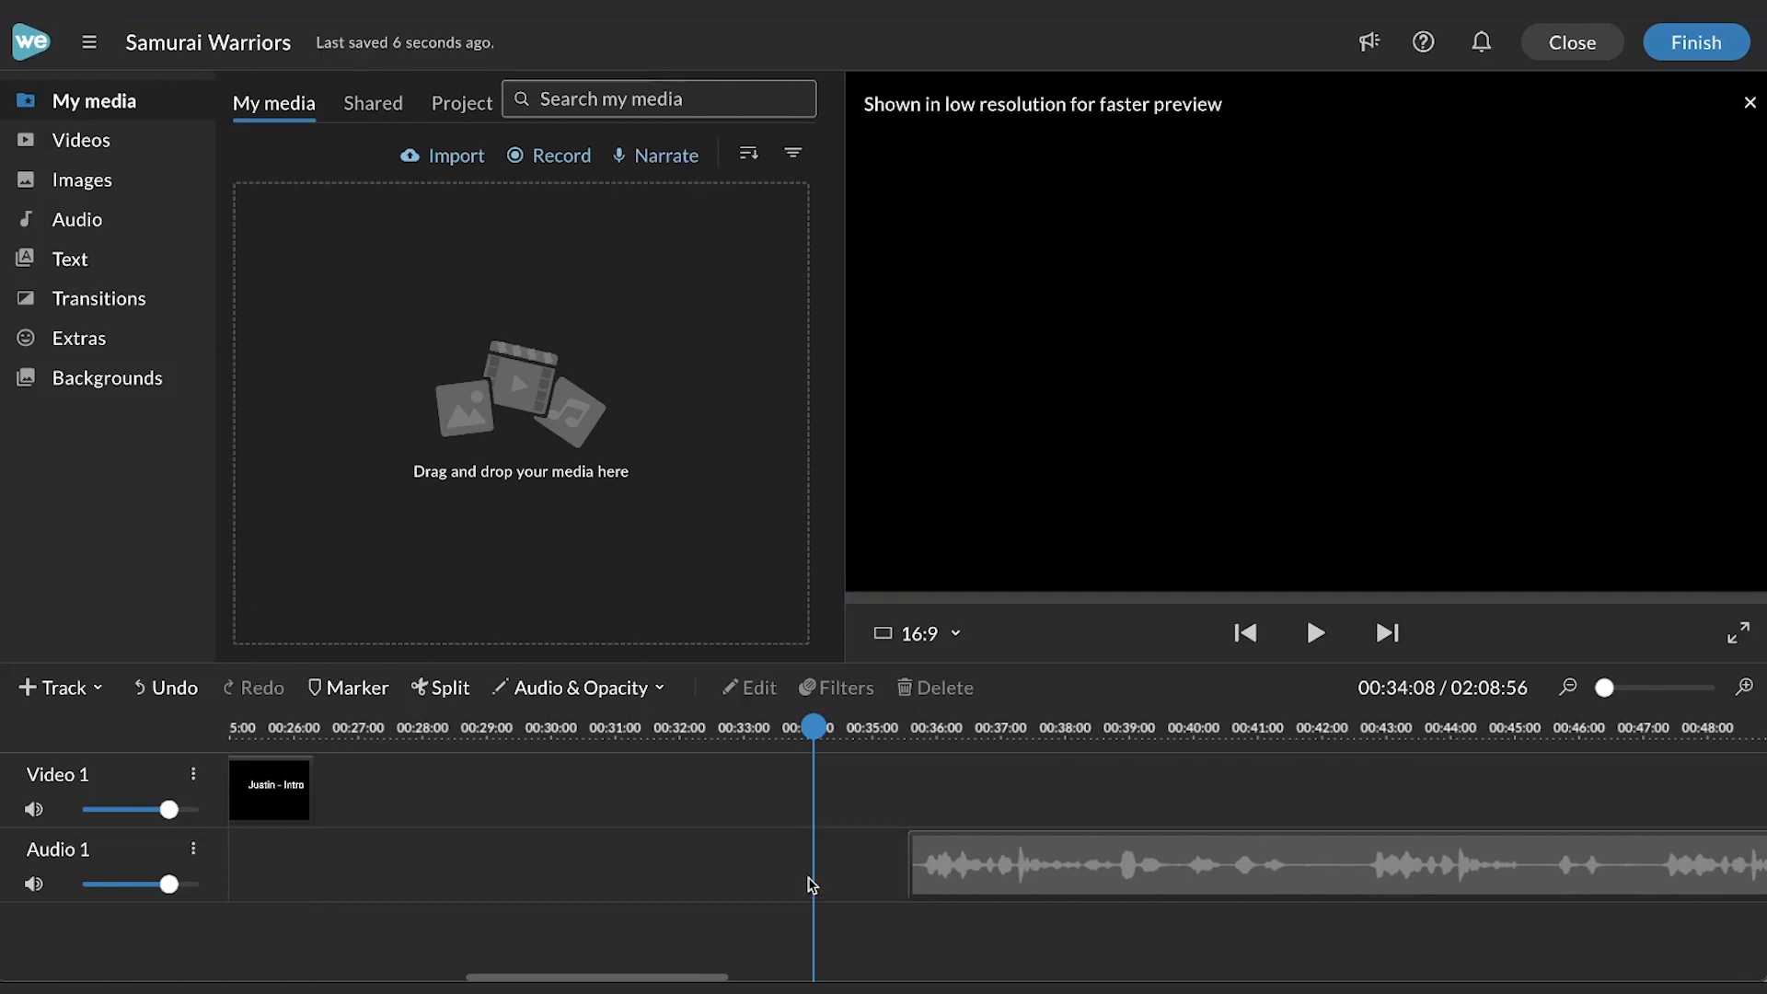
click(991, 859)
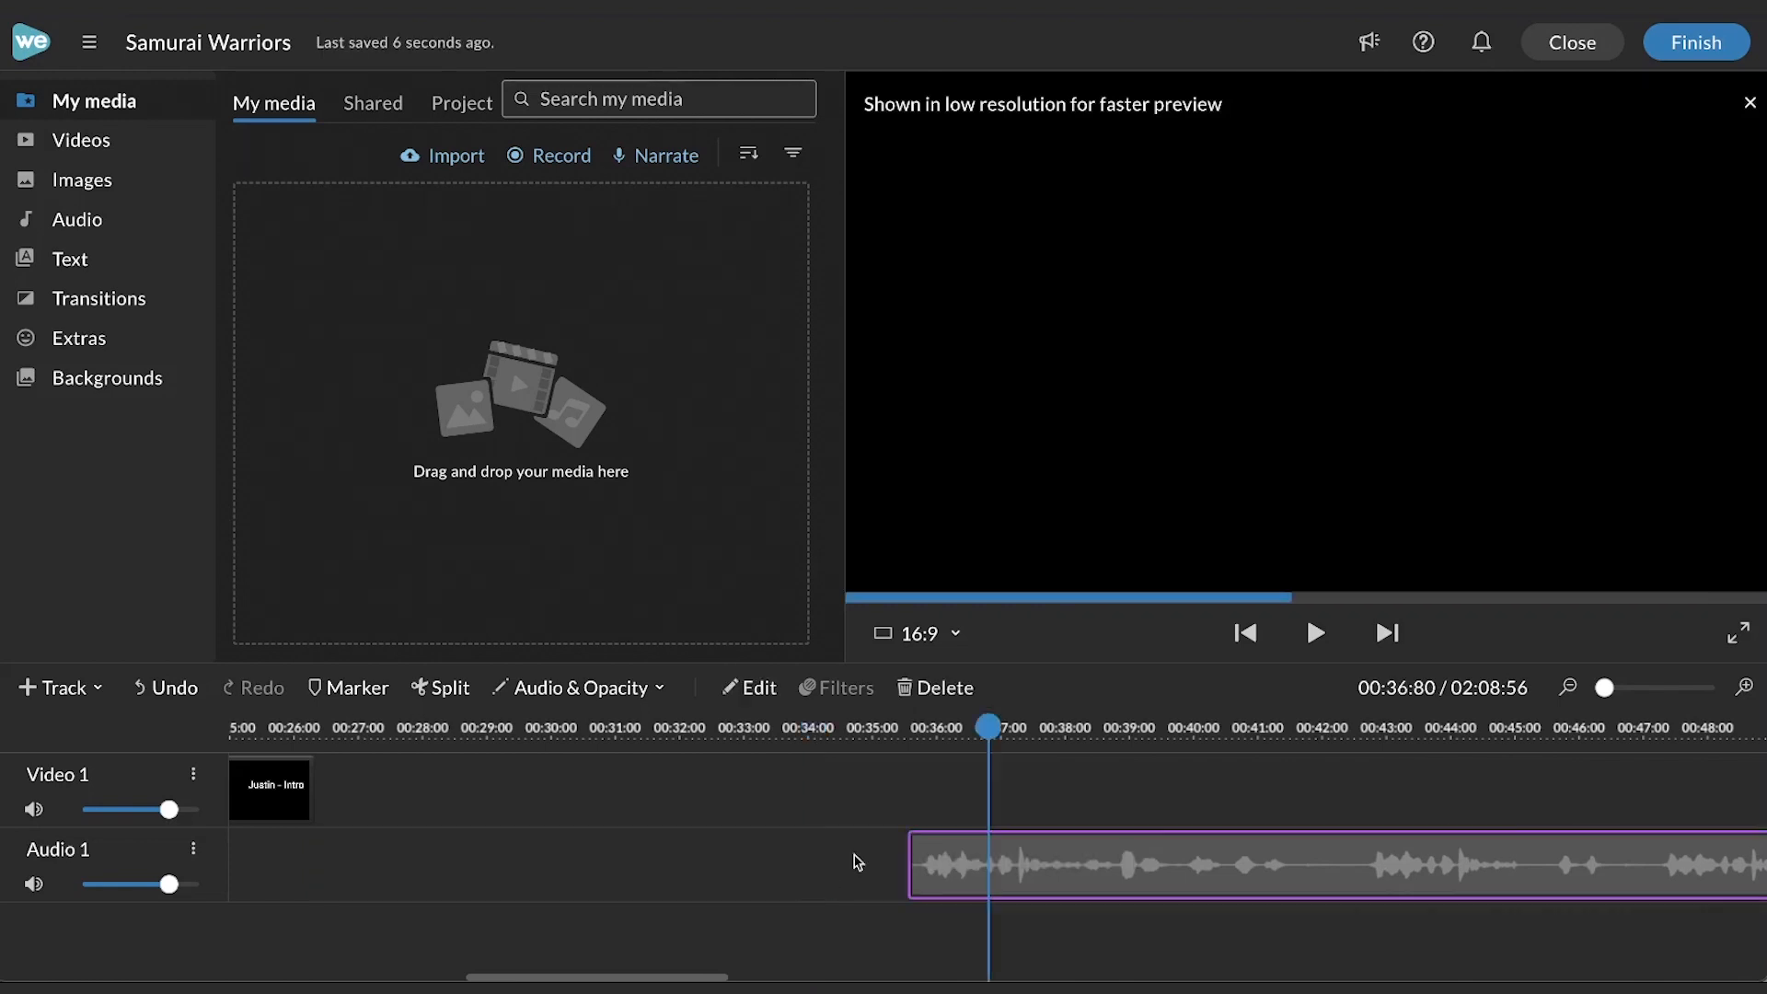
drag(948, 863, 394, 870)
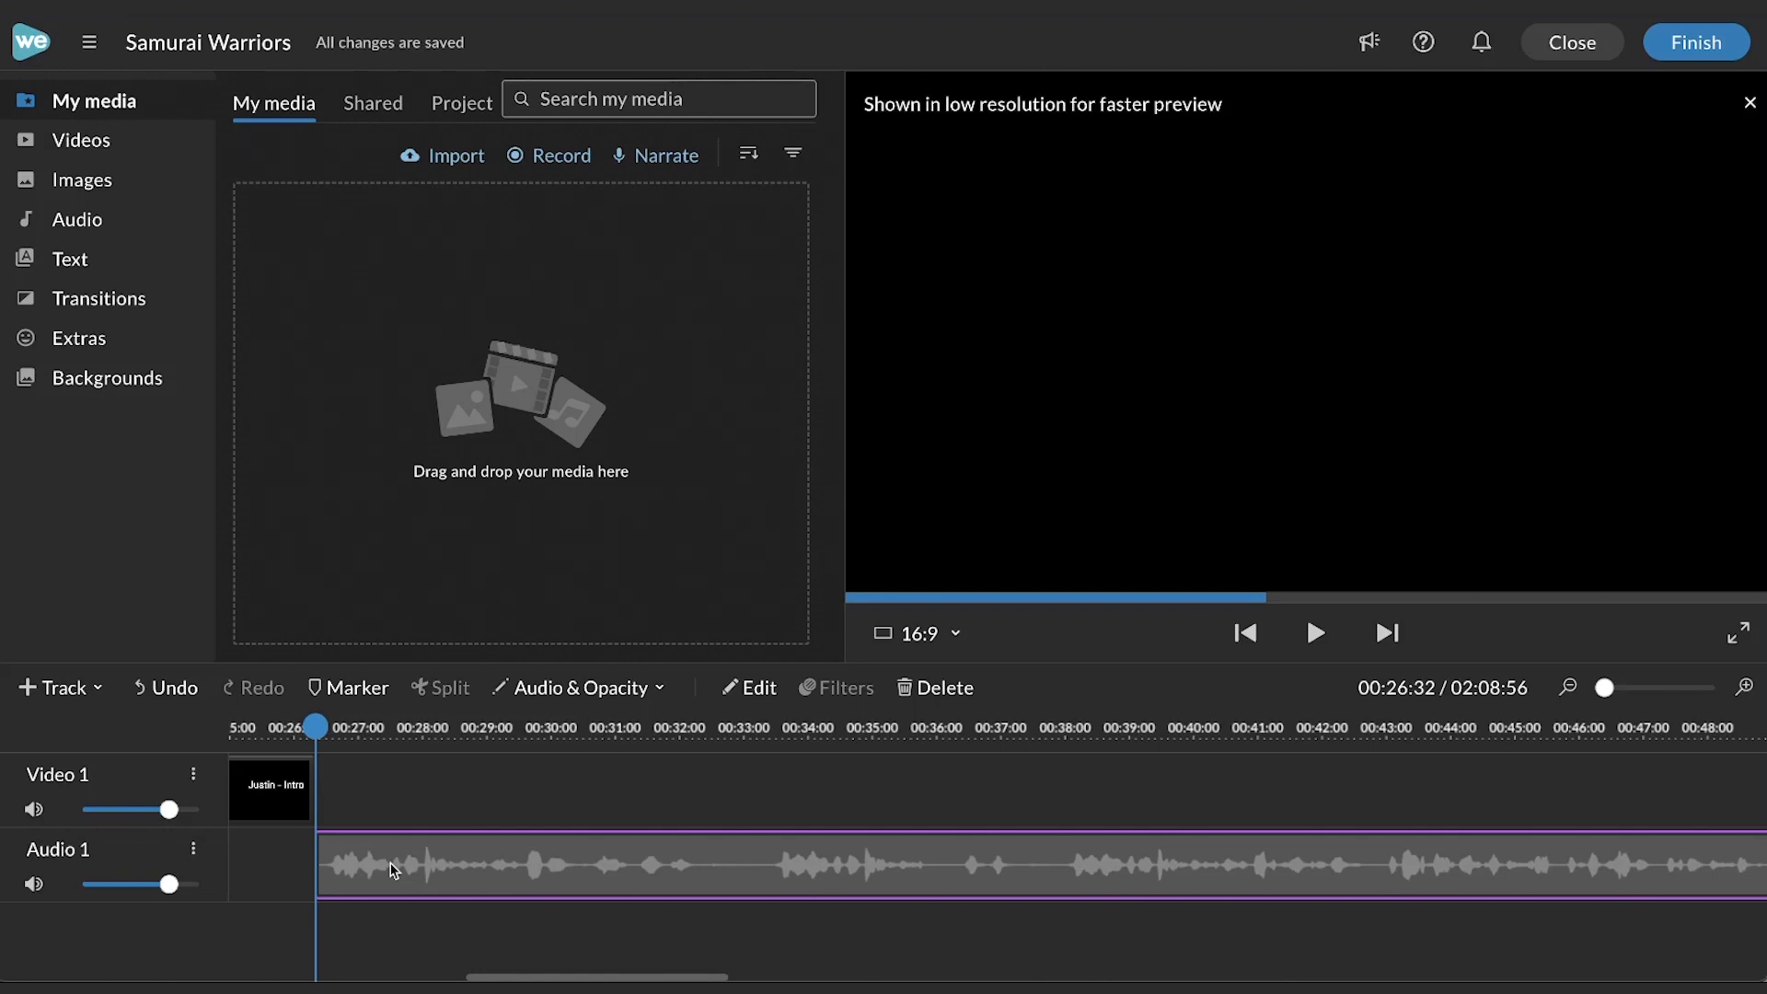
- Play the narration and split the audio clip at about 00:33
key(space)
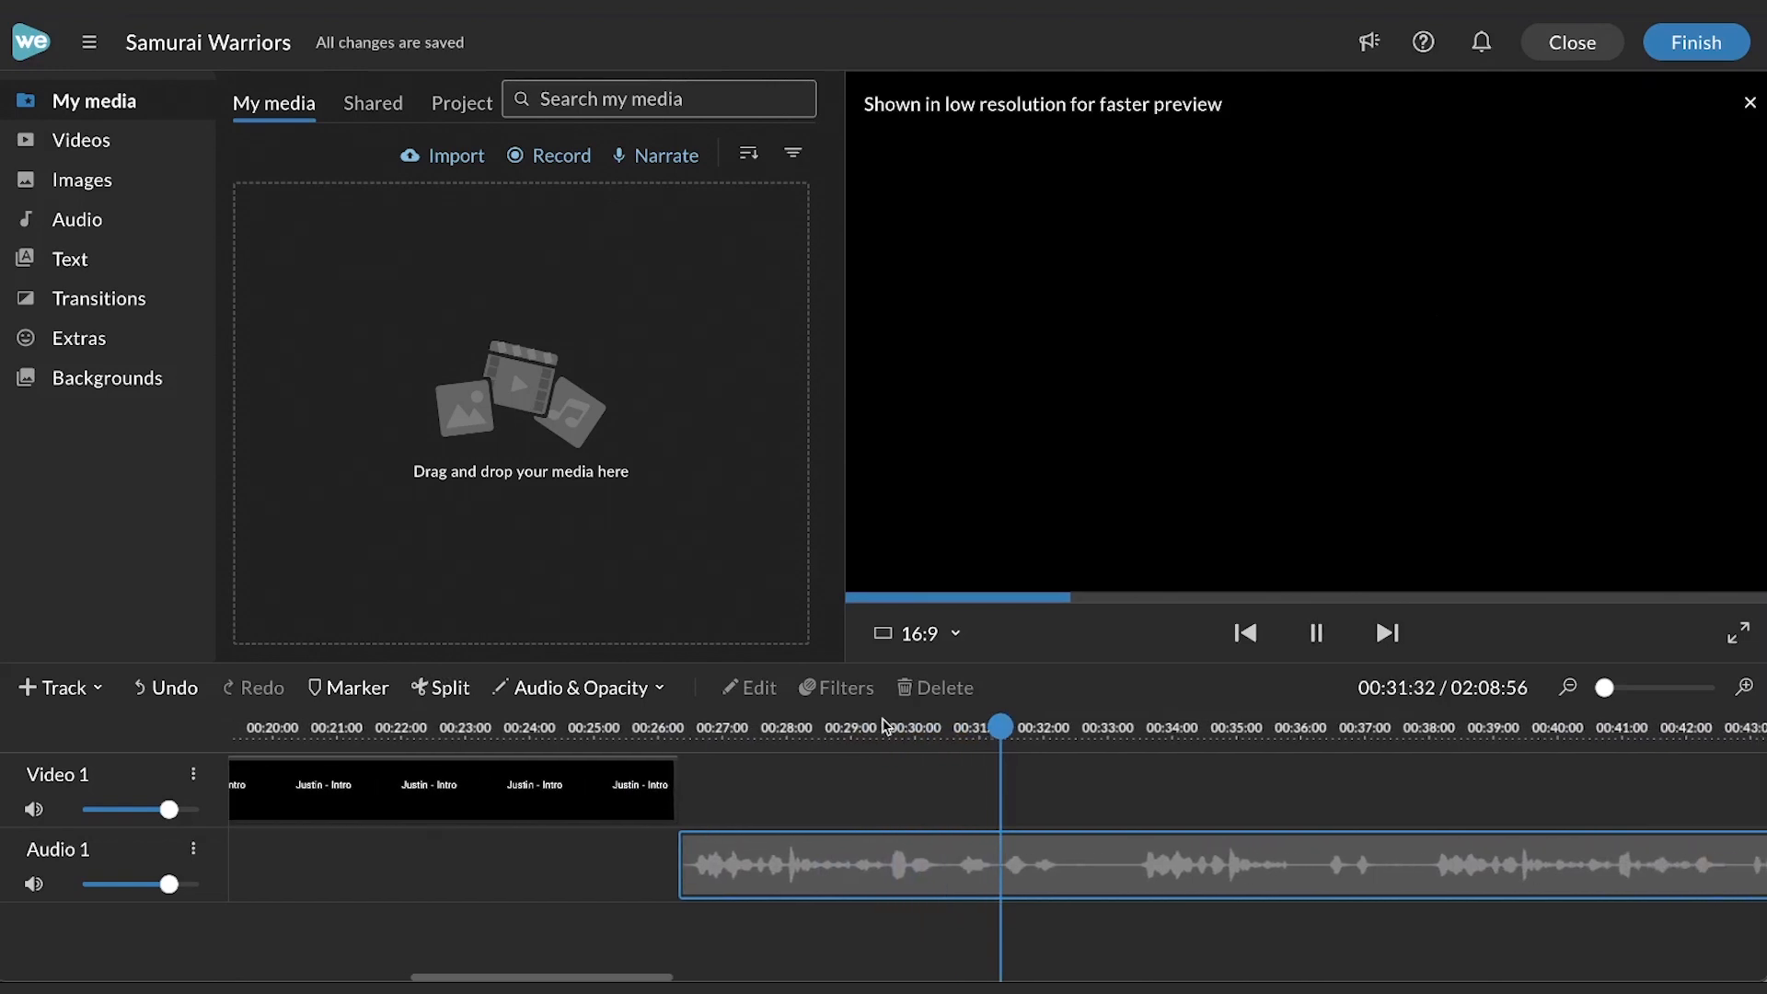
key(space)
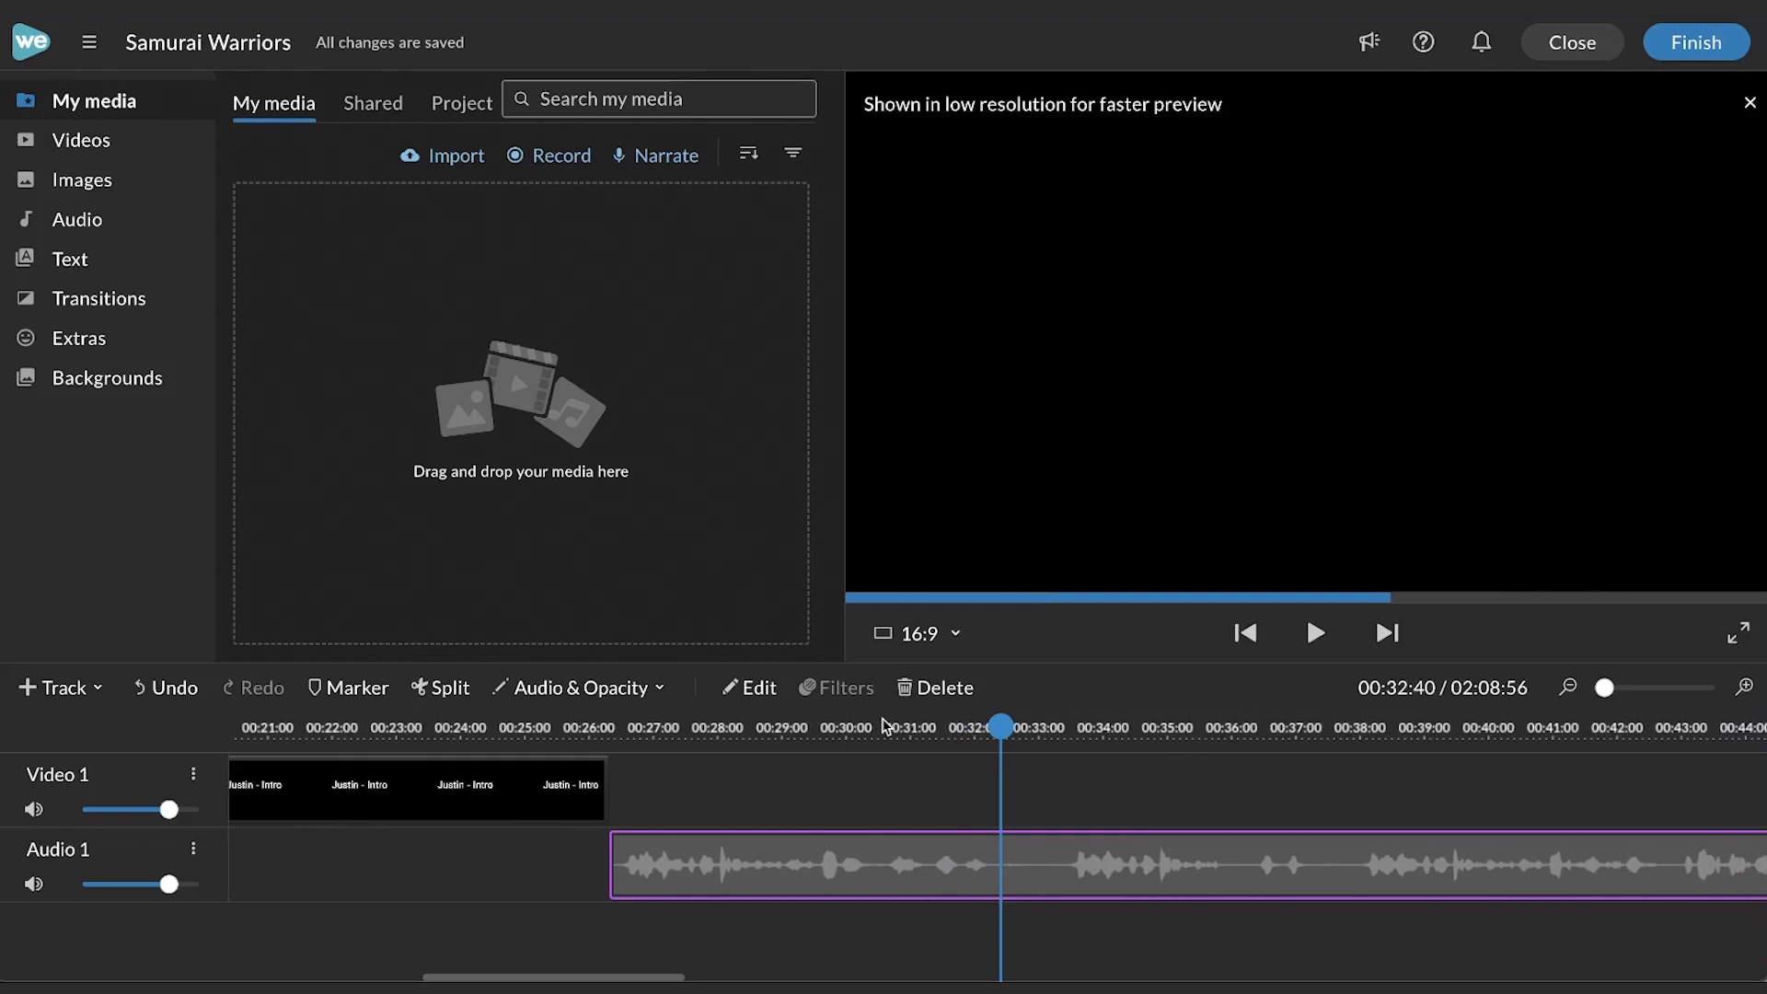
click(1066, 726)
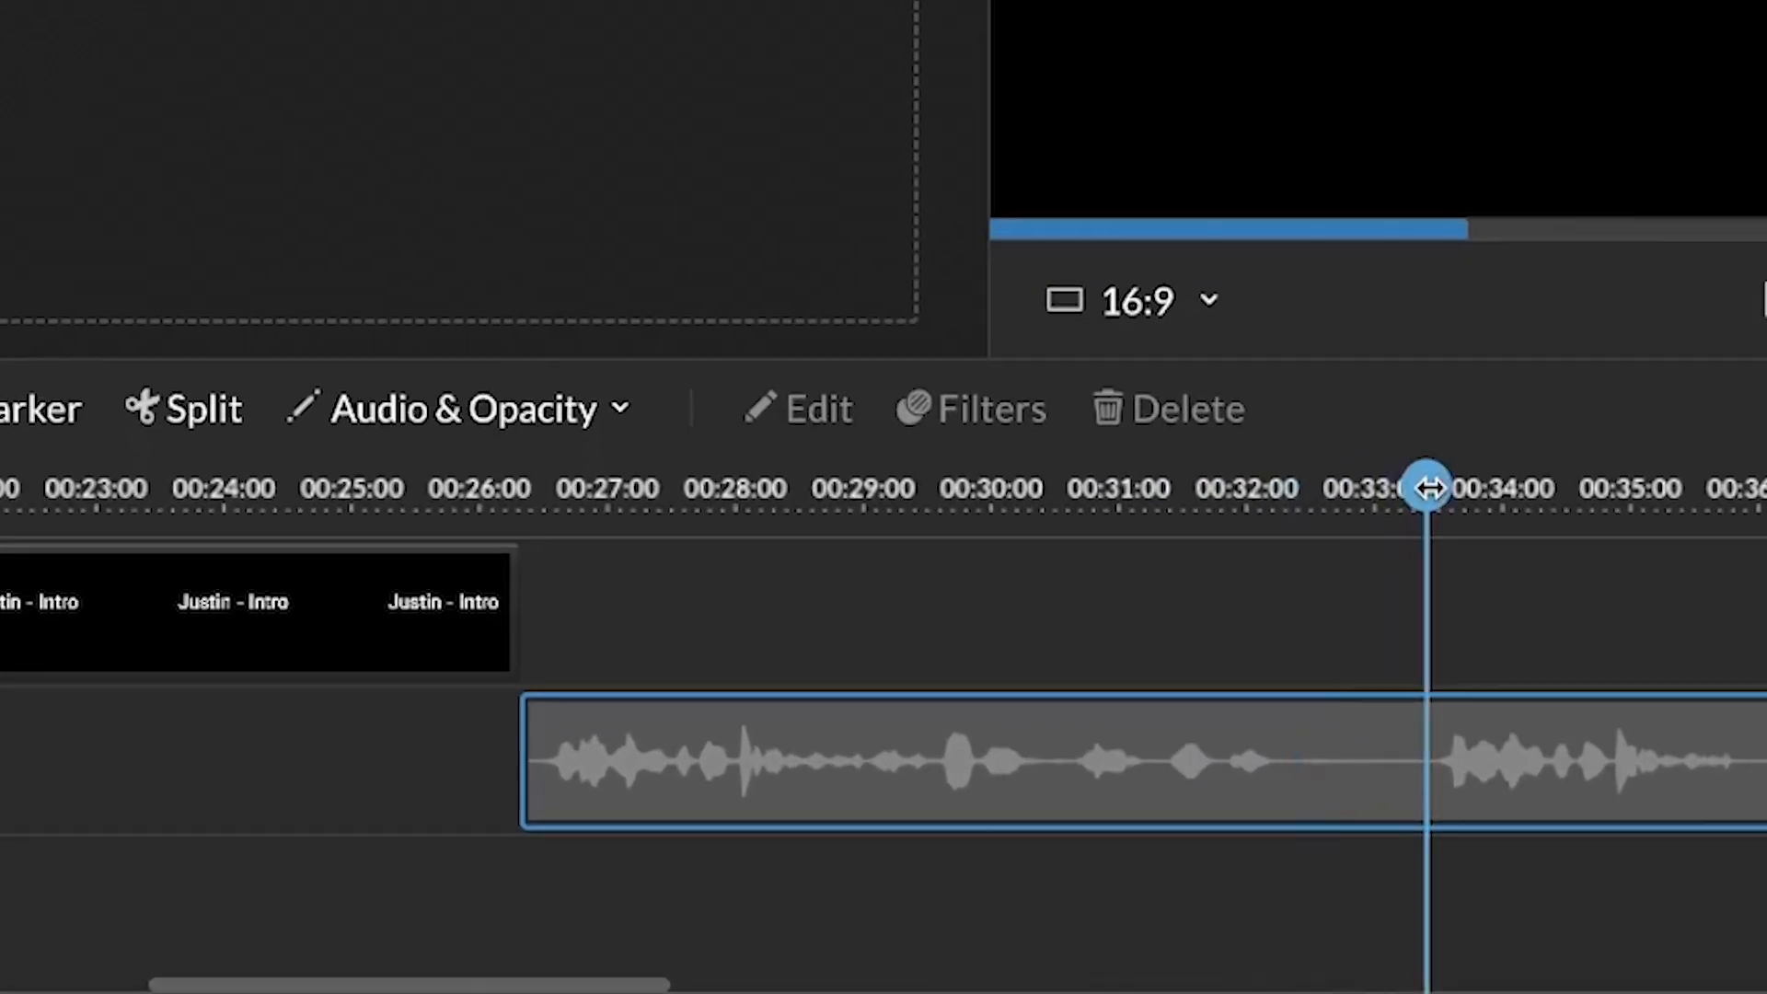
drag(1427, 488, 1408, 485)
click(938, 707)
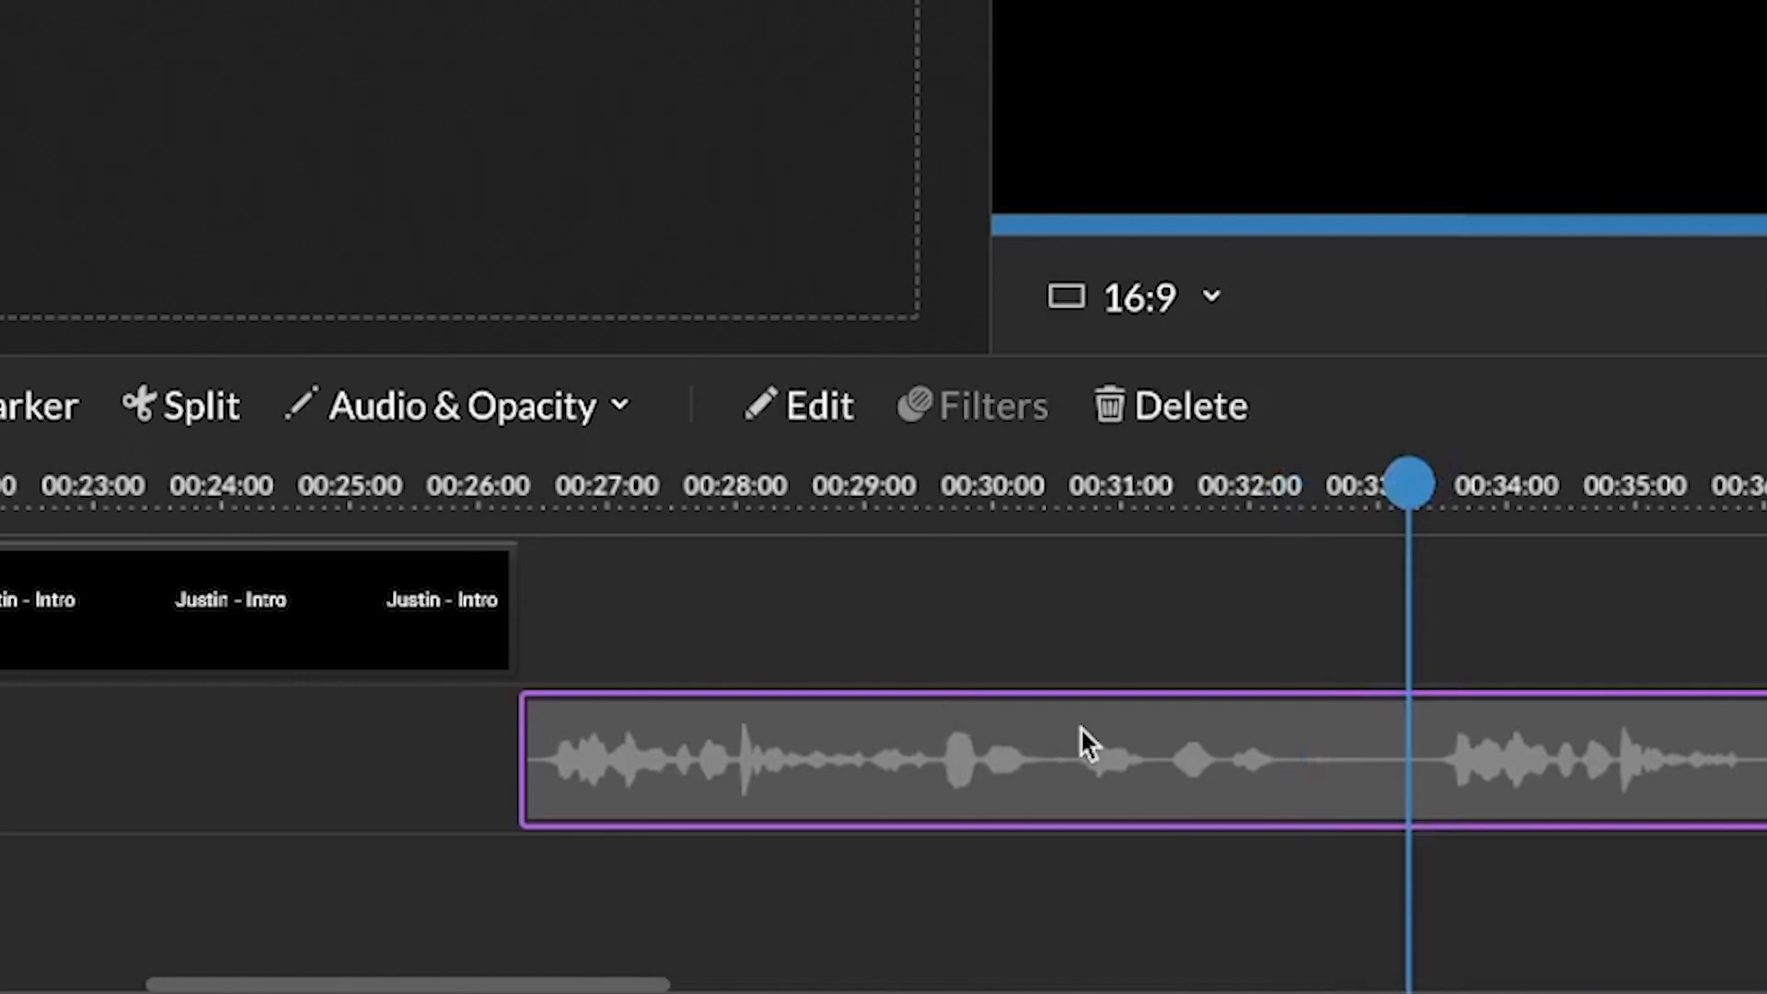
click(195, 408)
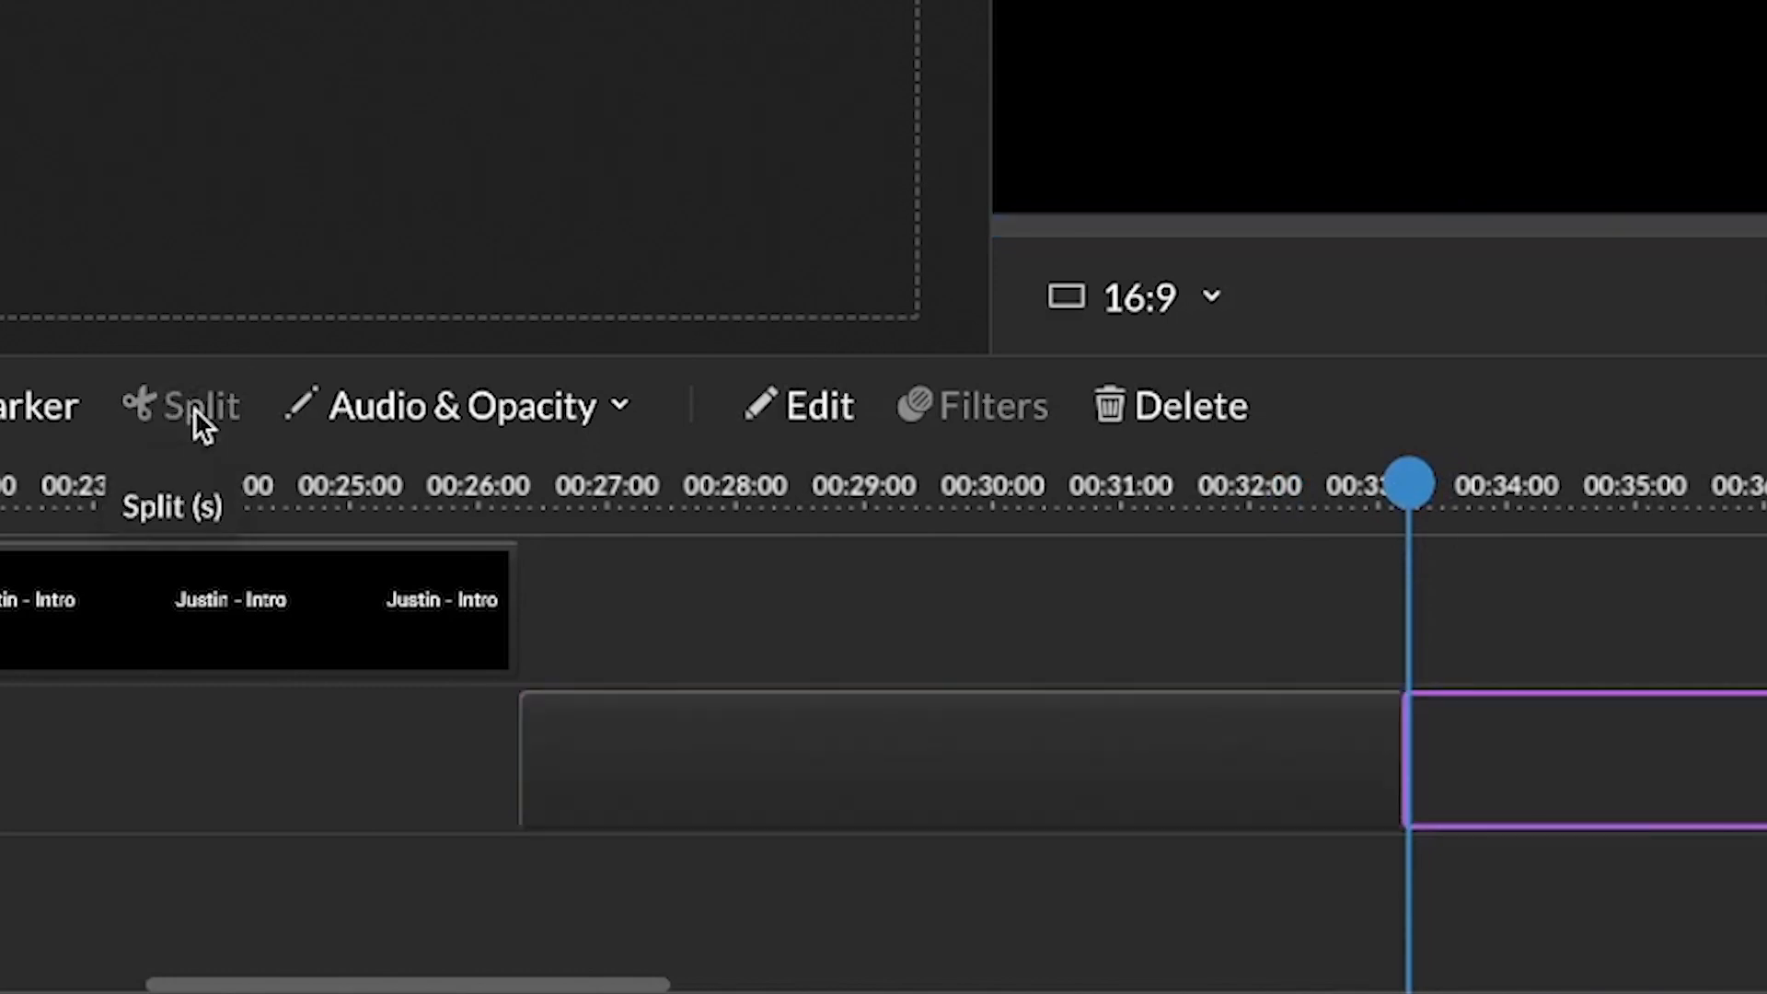
- Remove the segment before this split and slide the rest of the narration left against the intro
click(1122, 751)
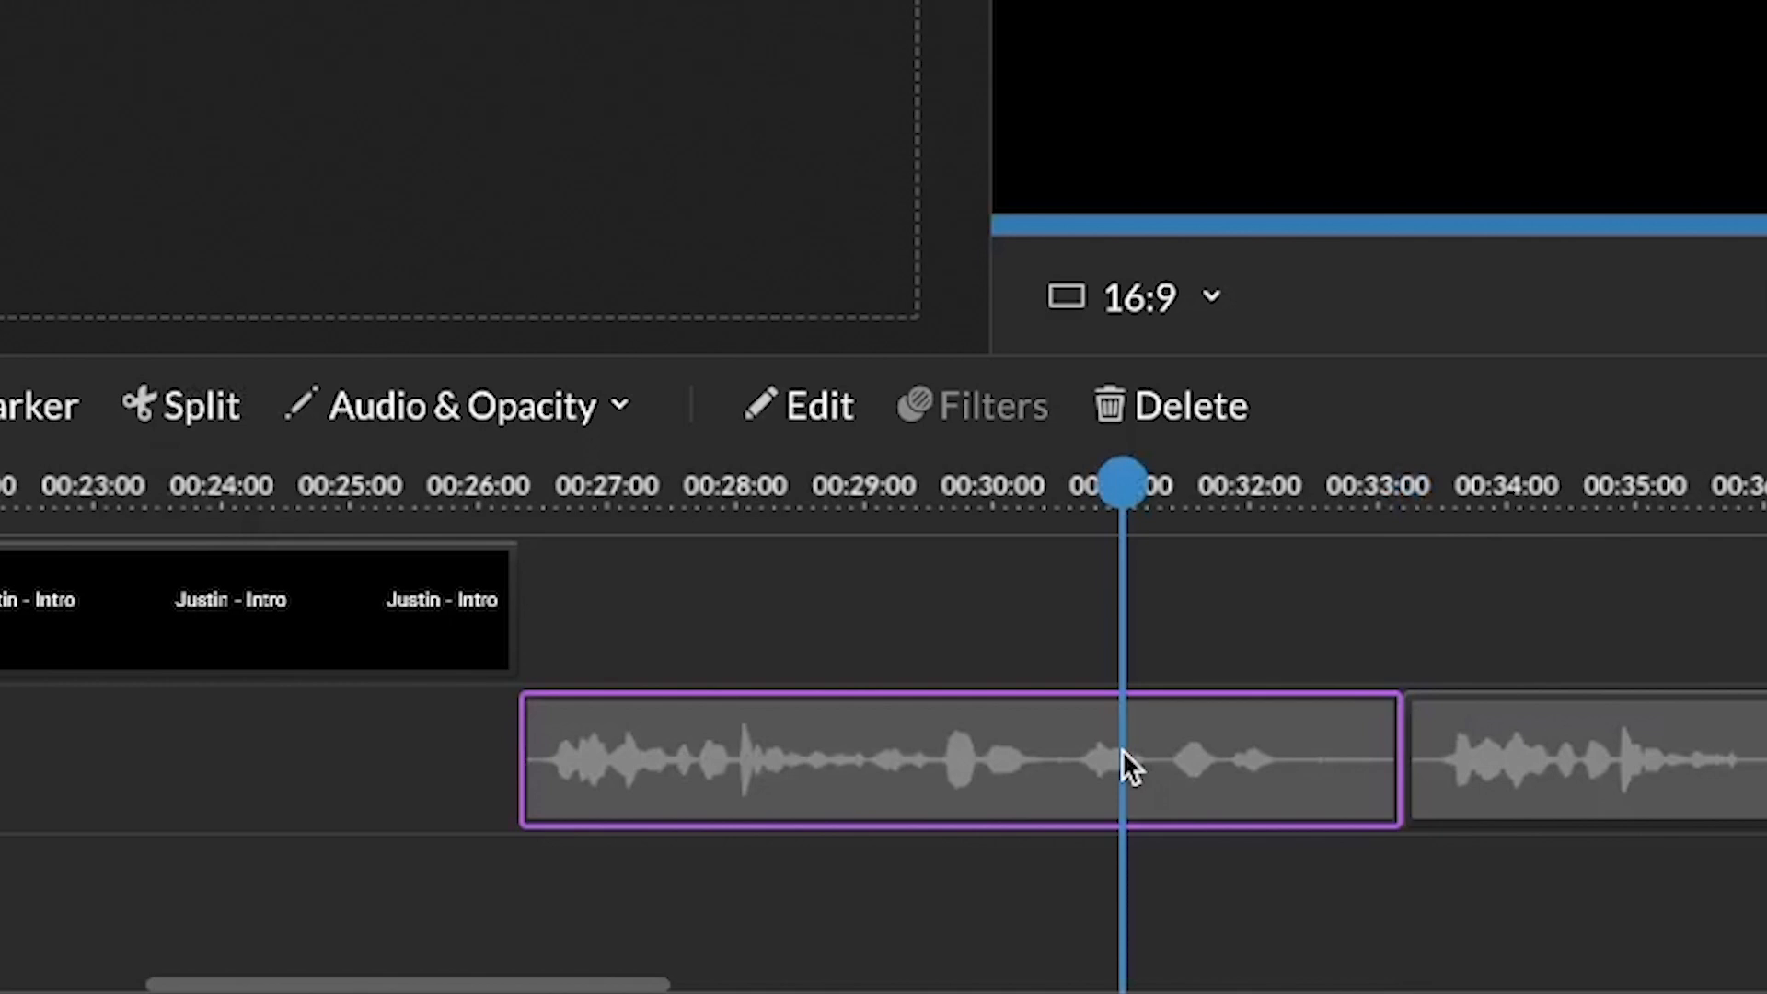
key(Delete)
click(1658, 755)
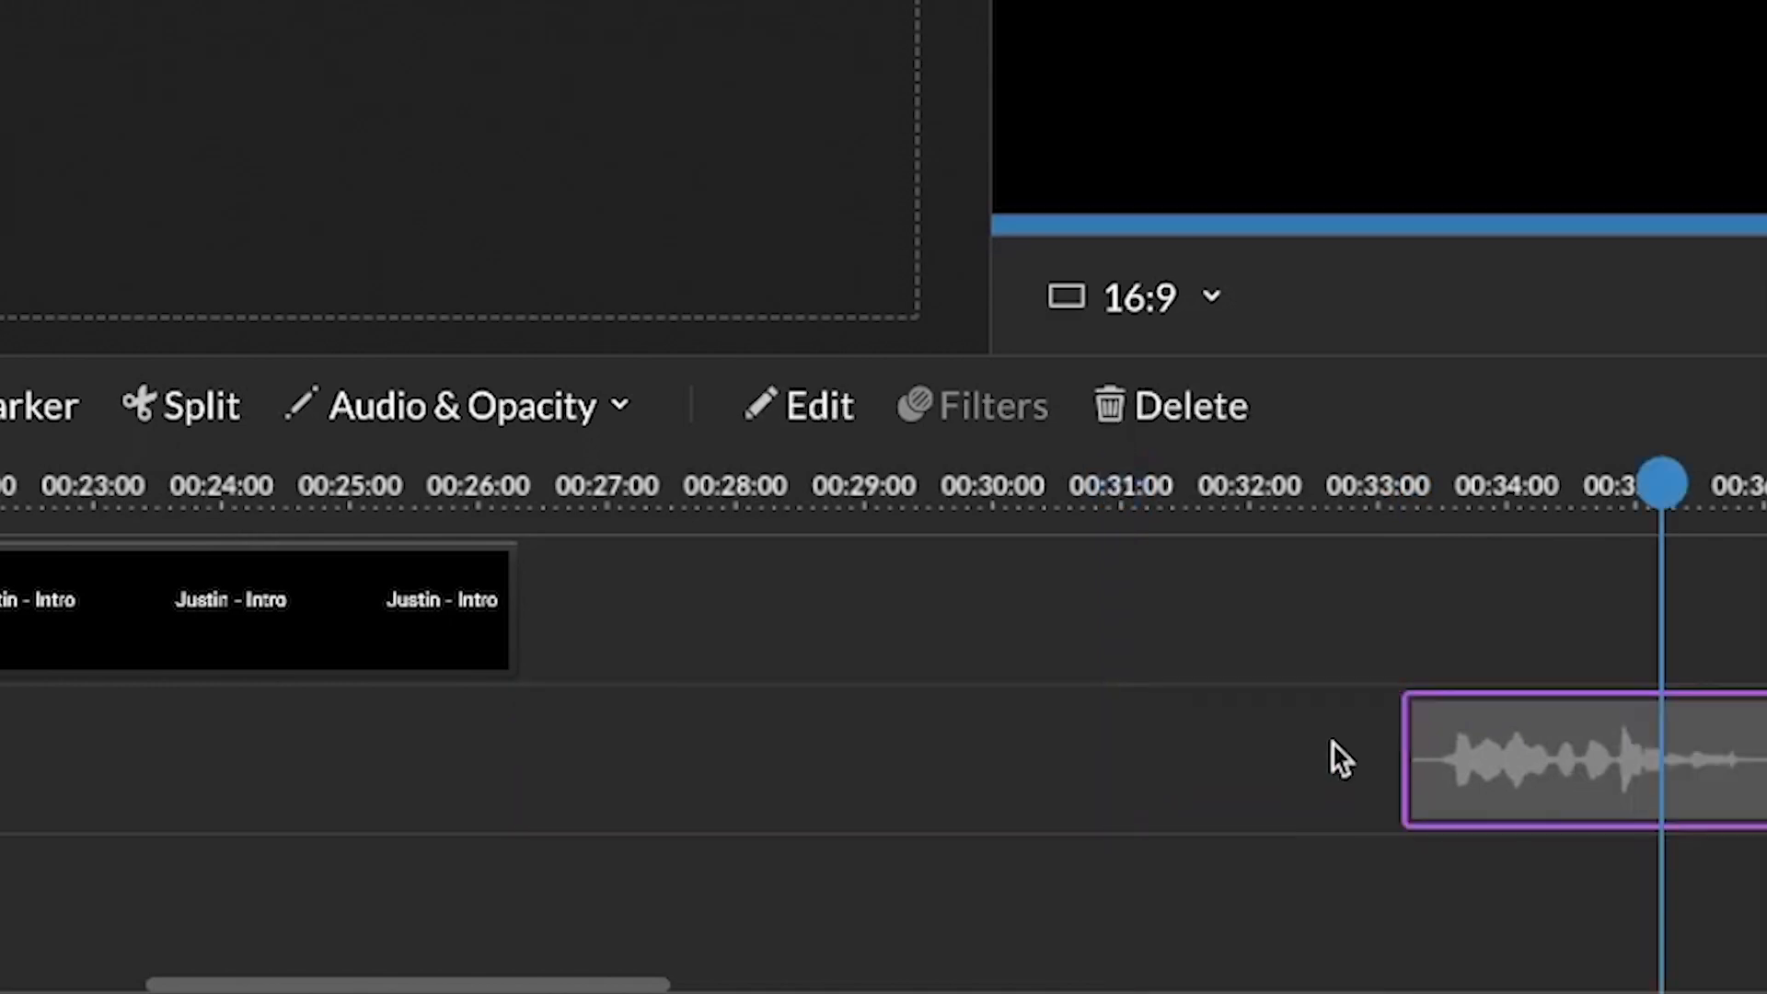
drag(1032, 752, 802, 769)
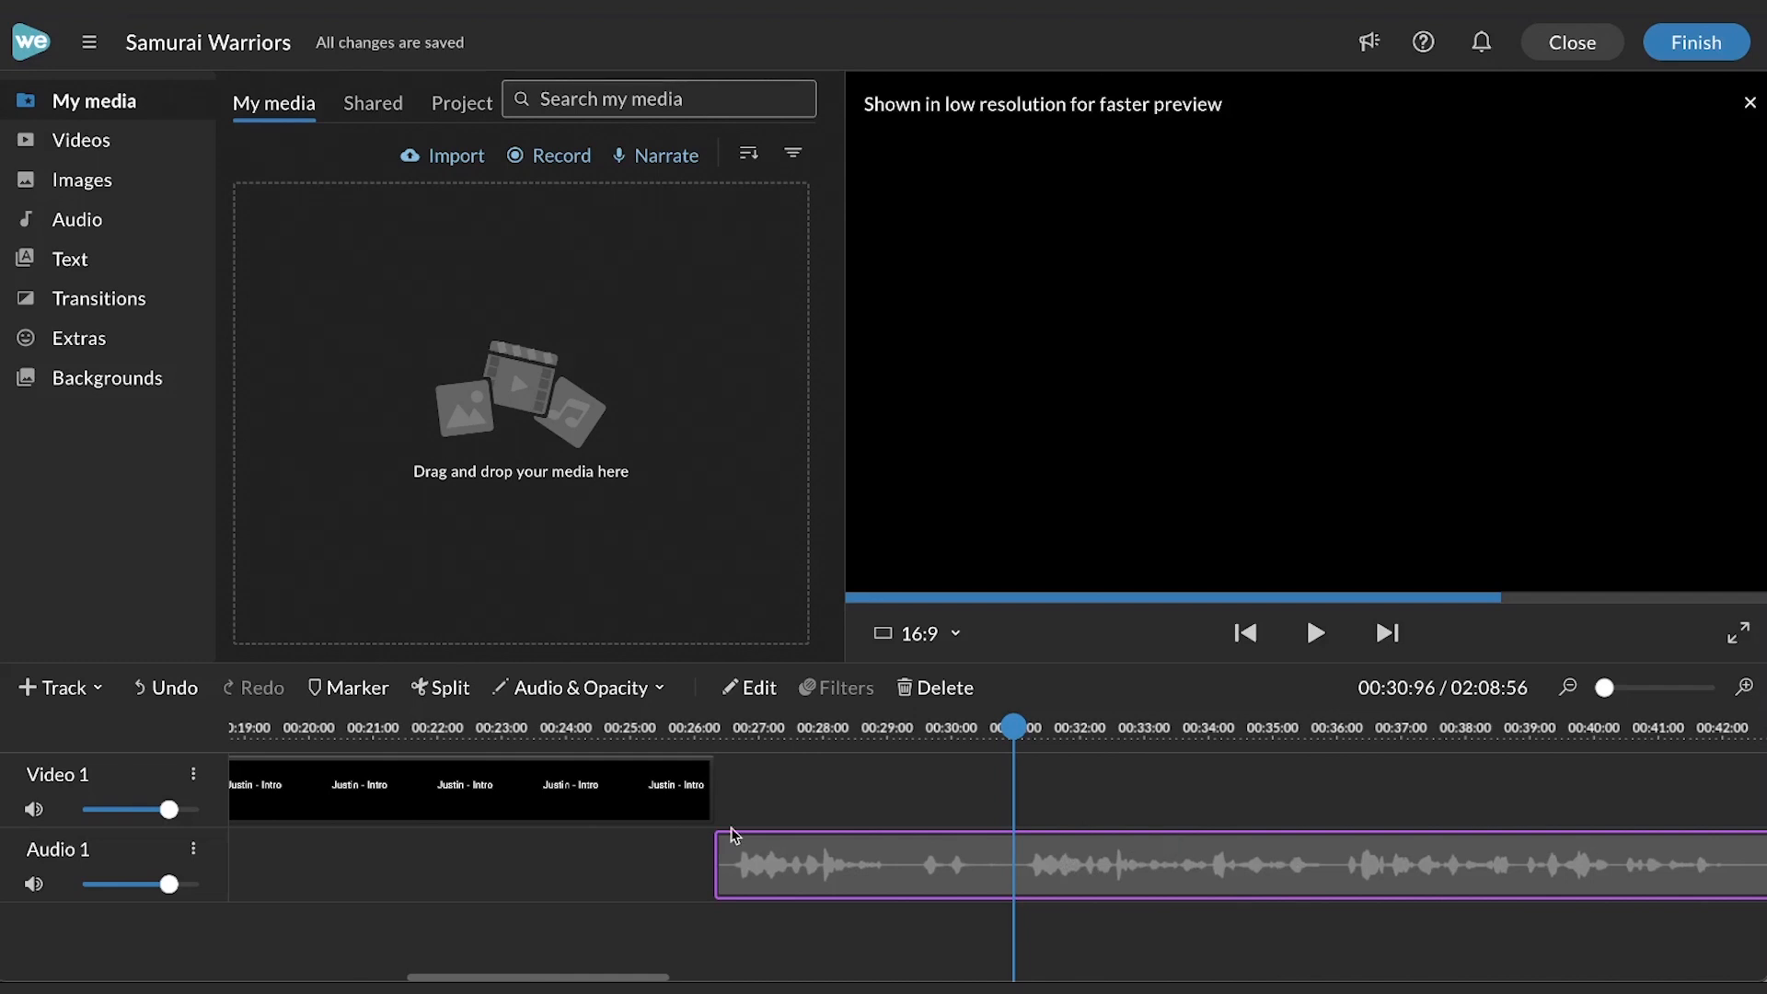
- Split the narration clip at about 00:31 and again at about 00:36
click(440, 688)
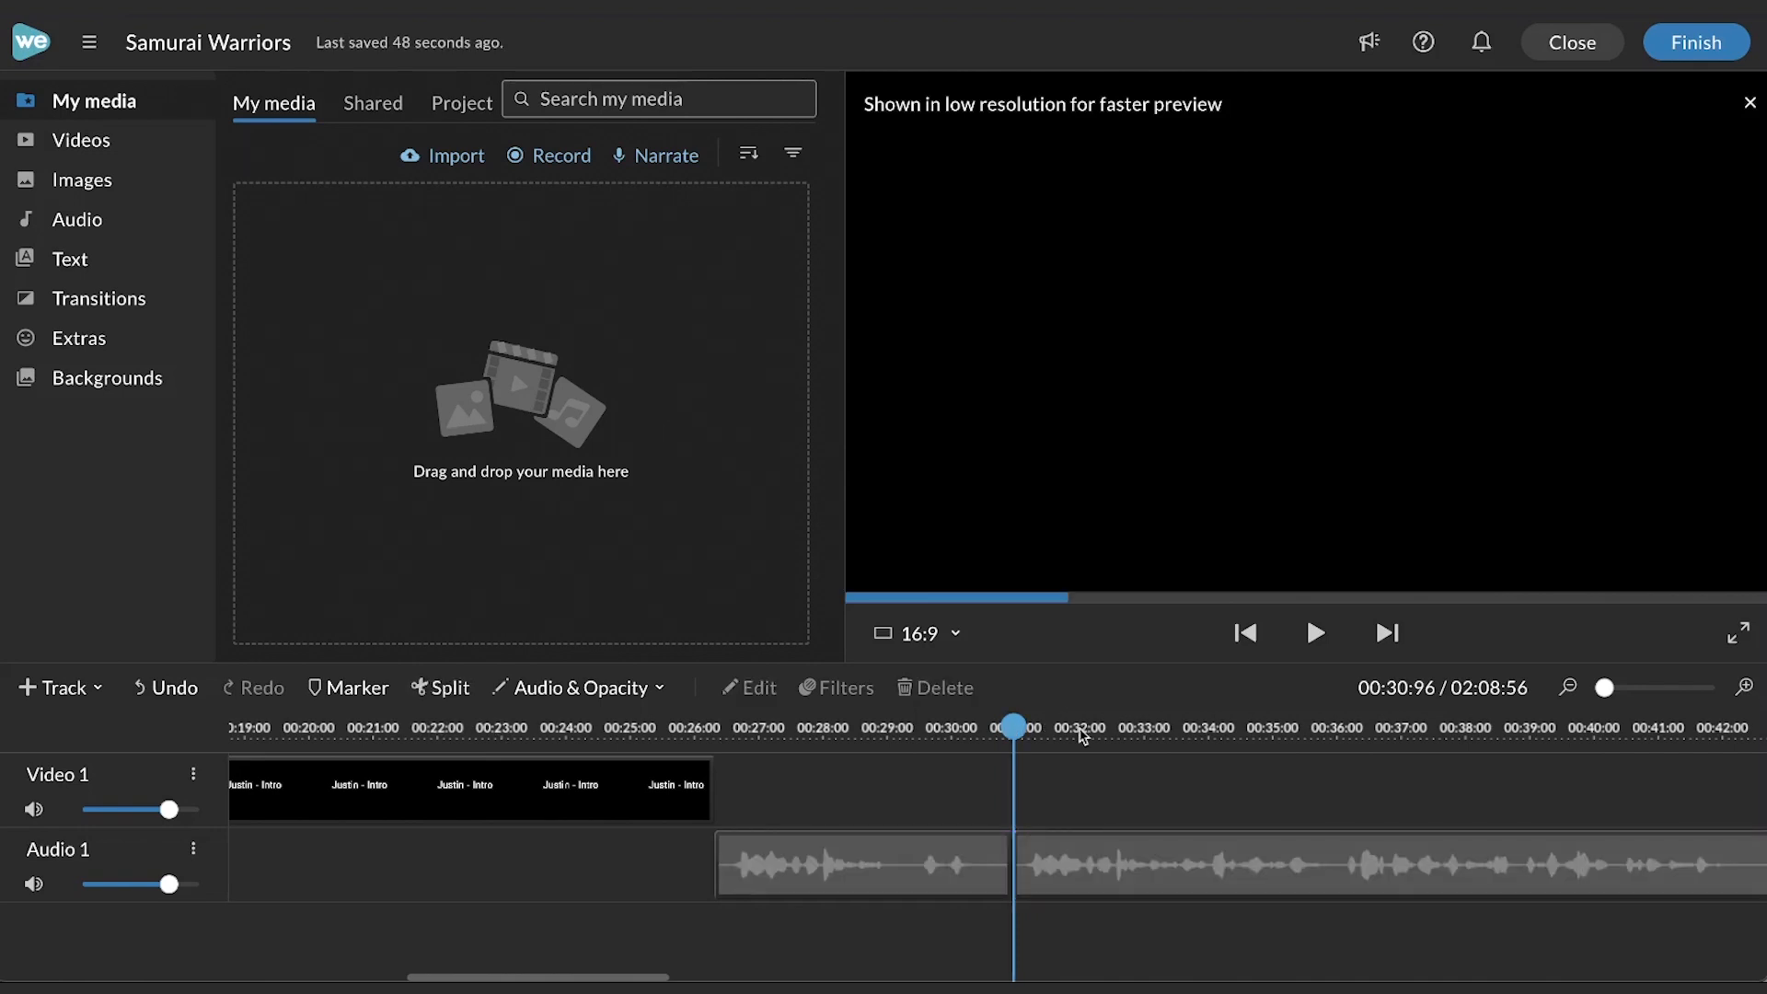
click(1243, 731)
drag(1242, 732, 1322, 856)
click(1325, 857)
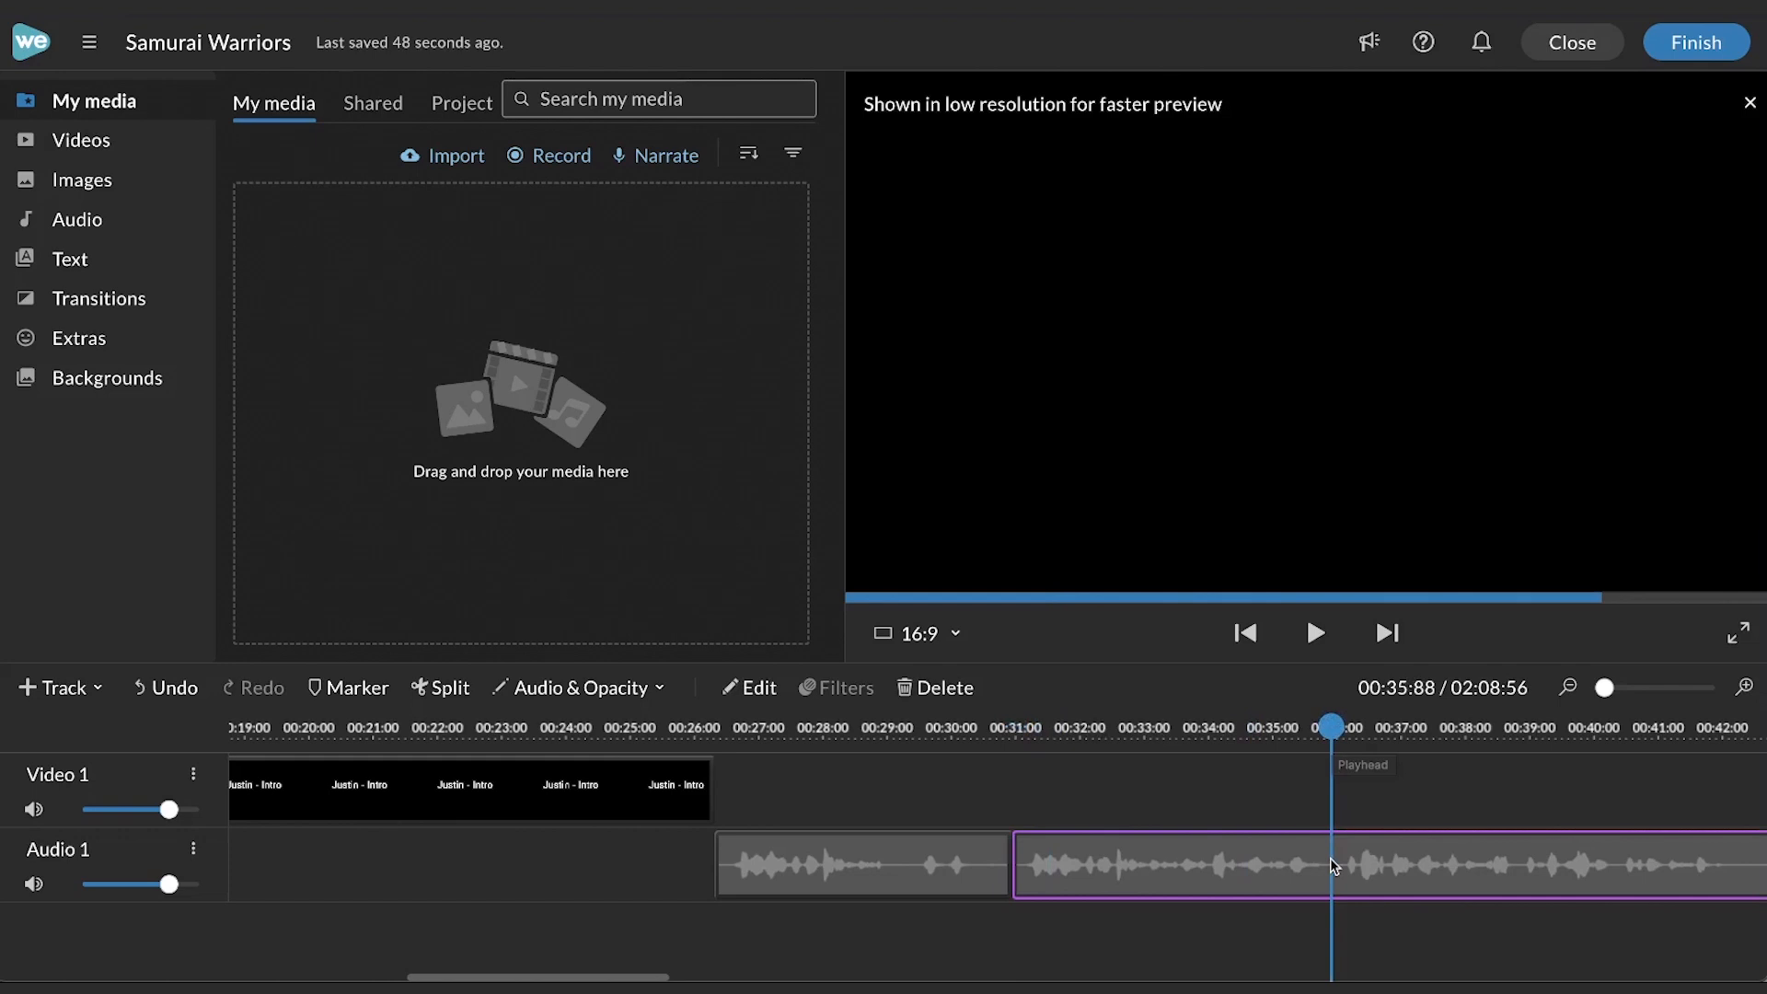
click(443, 690)
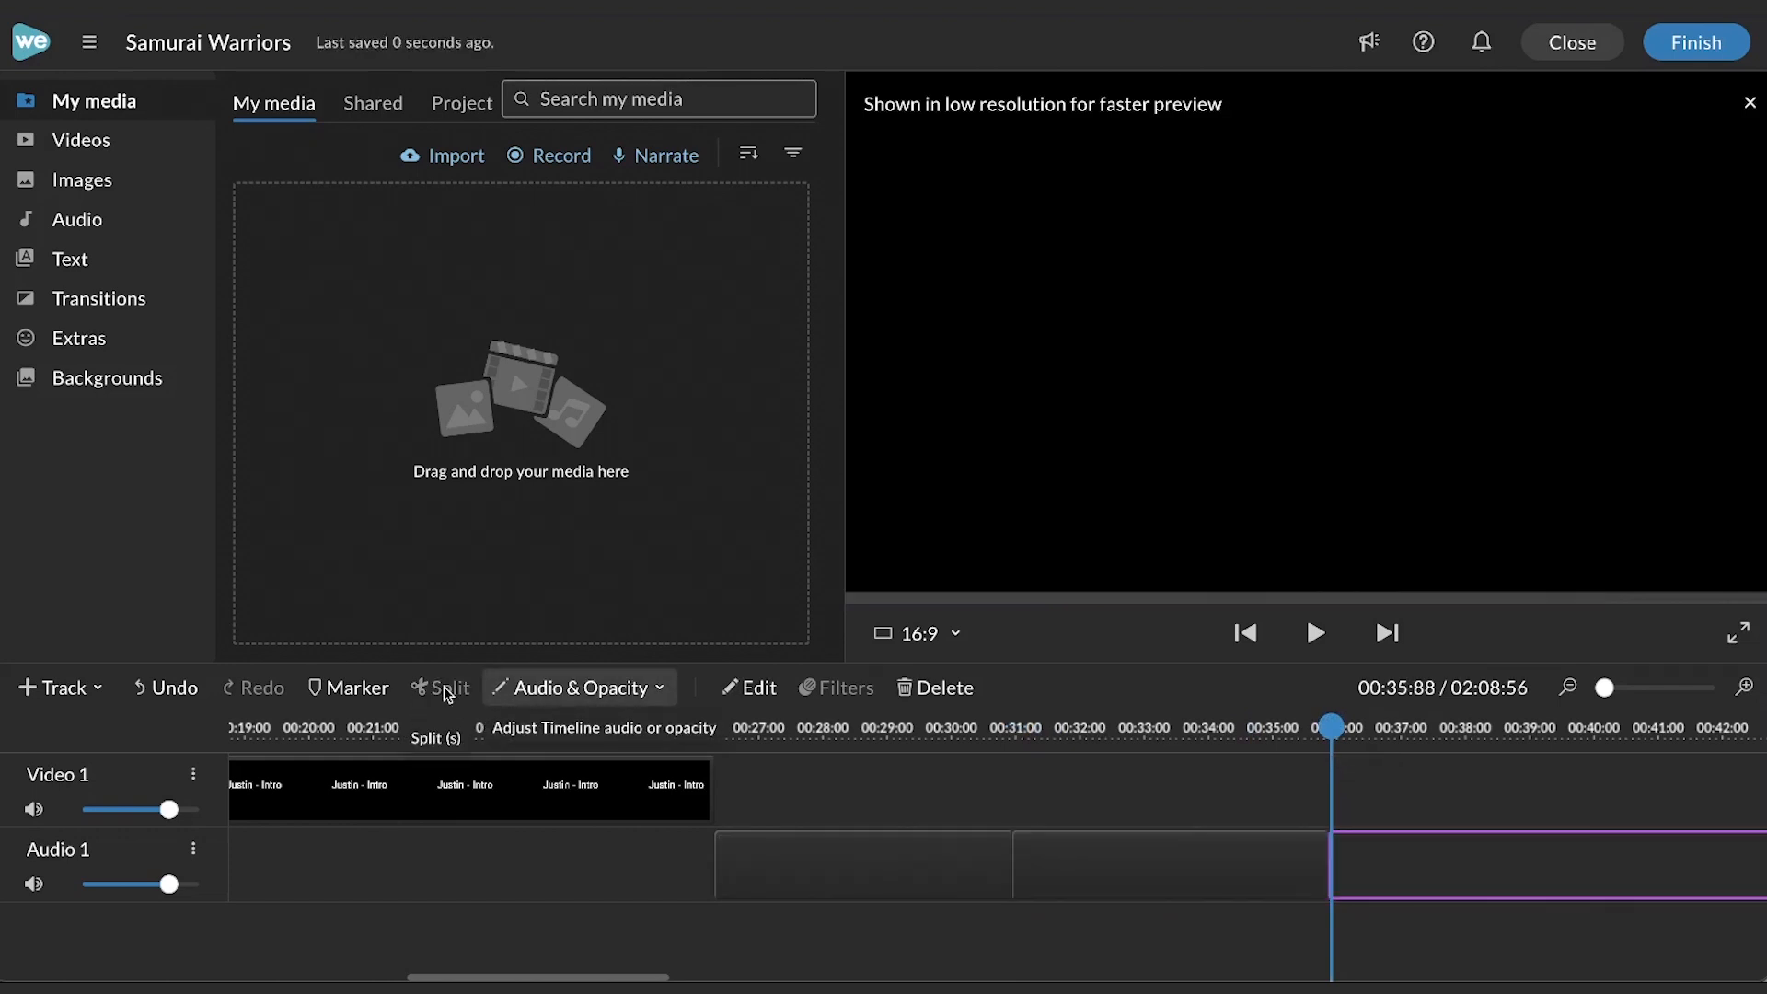
- Delete the middle segment between the two splits and move the following clip left to close the gap
click(1162, 727)
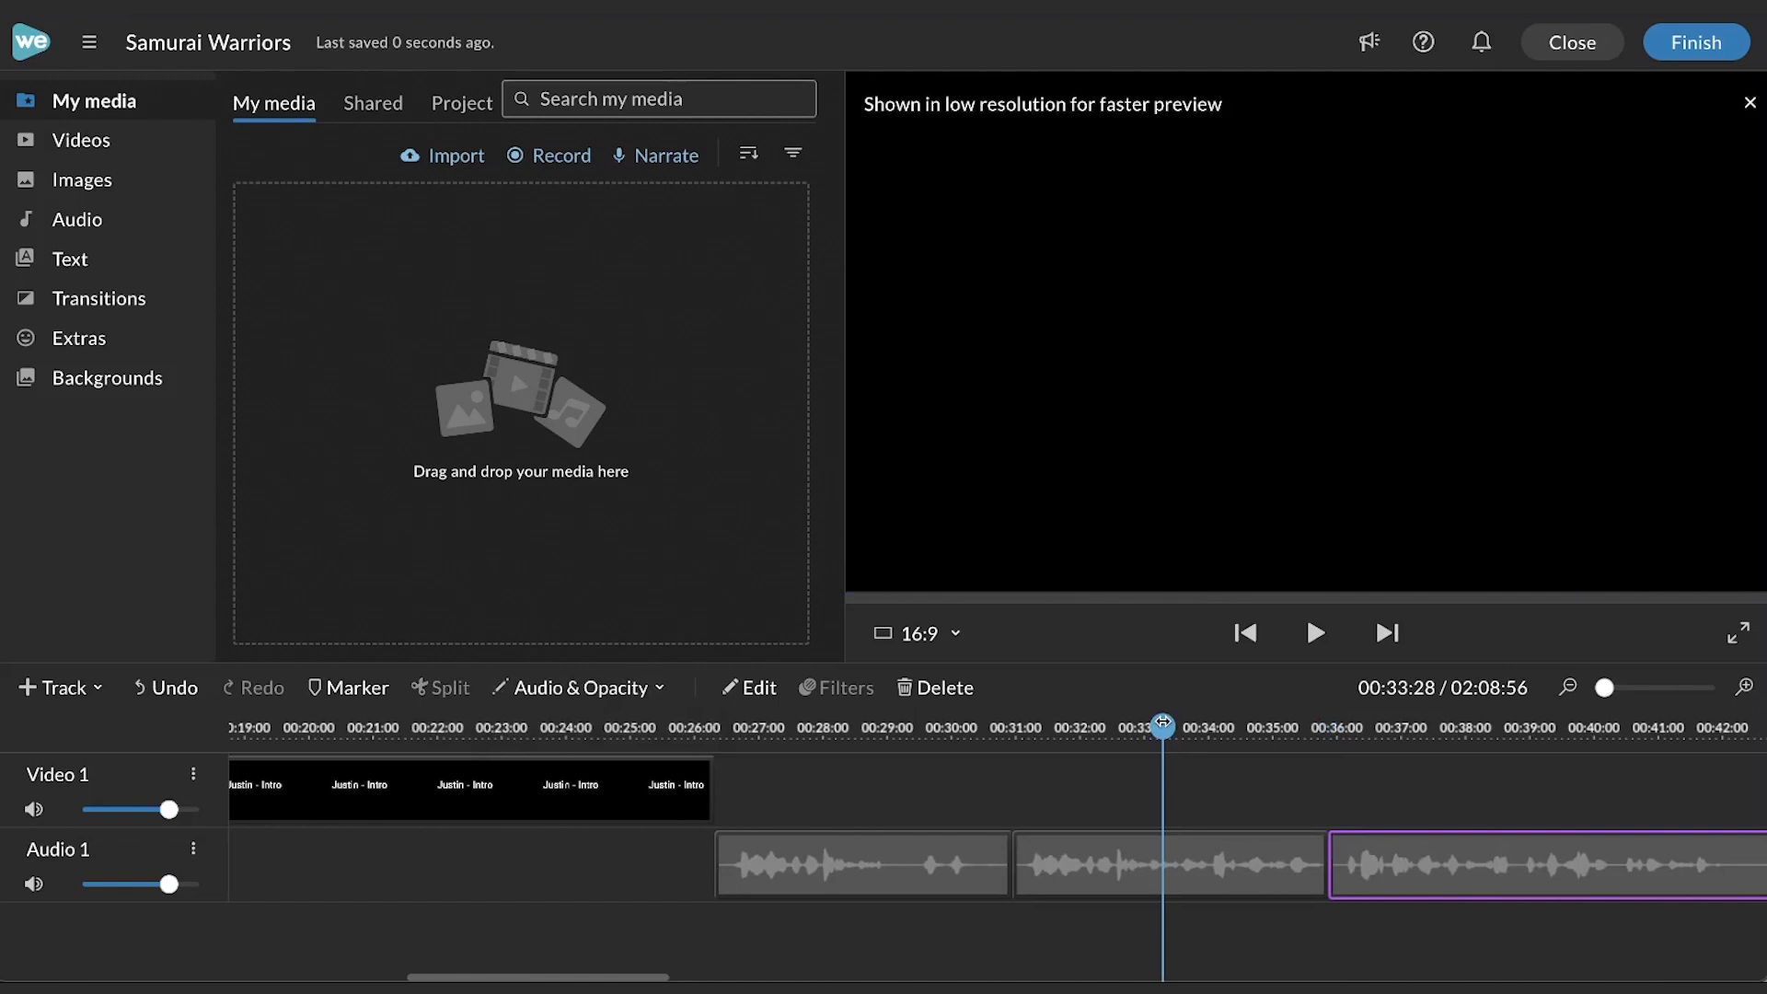
click(1174, 868)
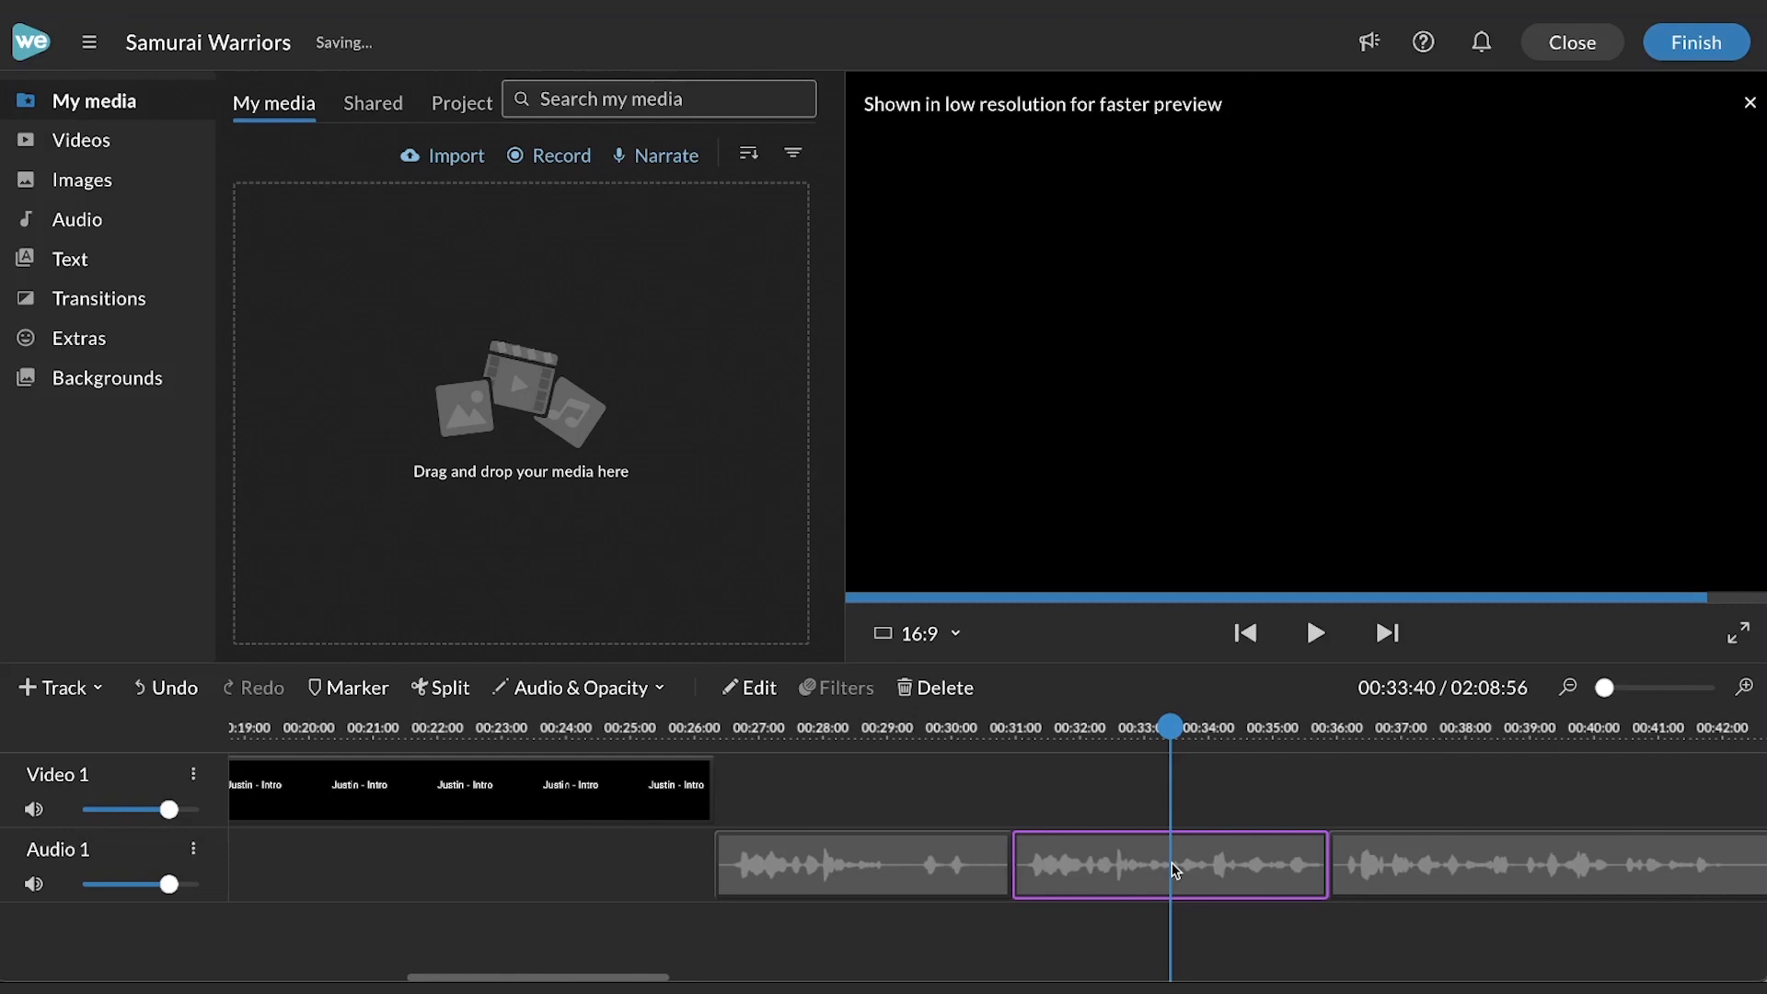
key(Delete)
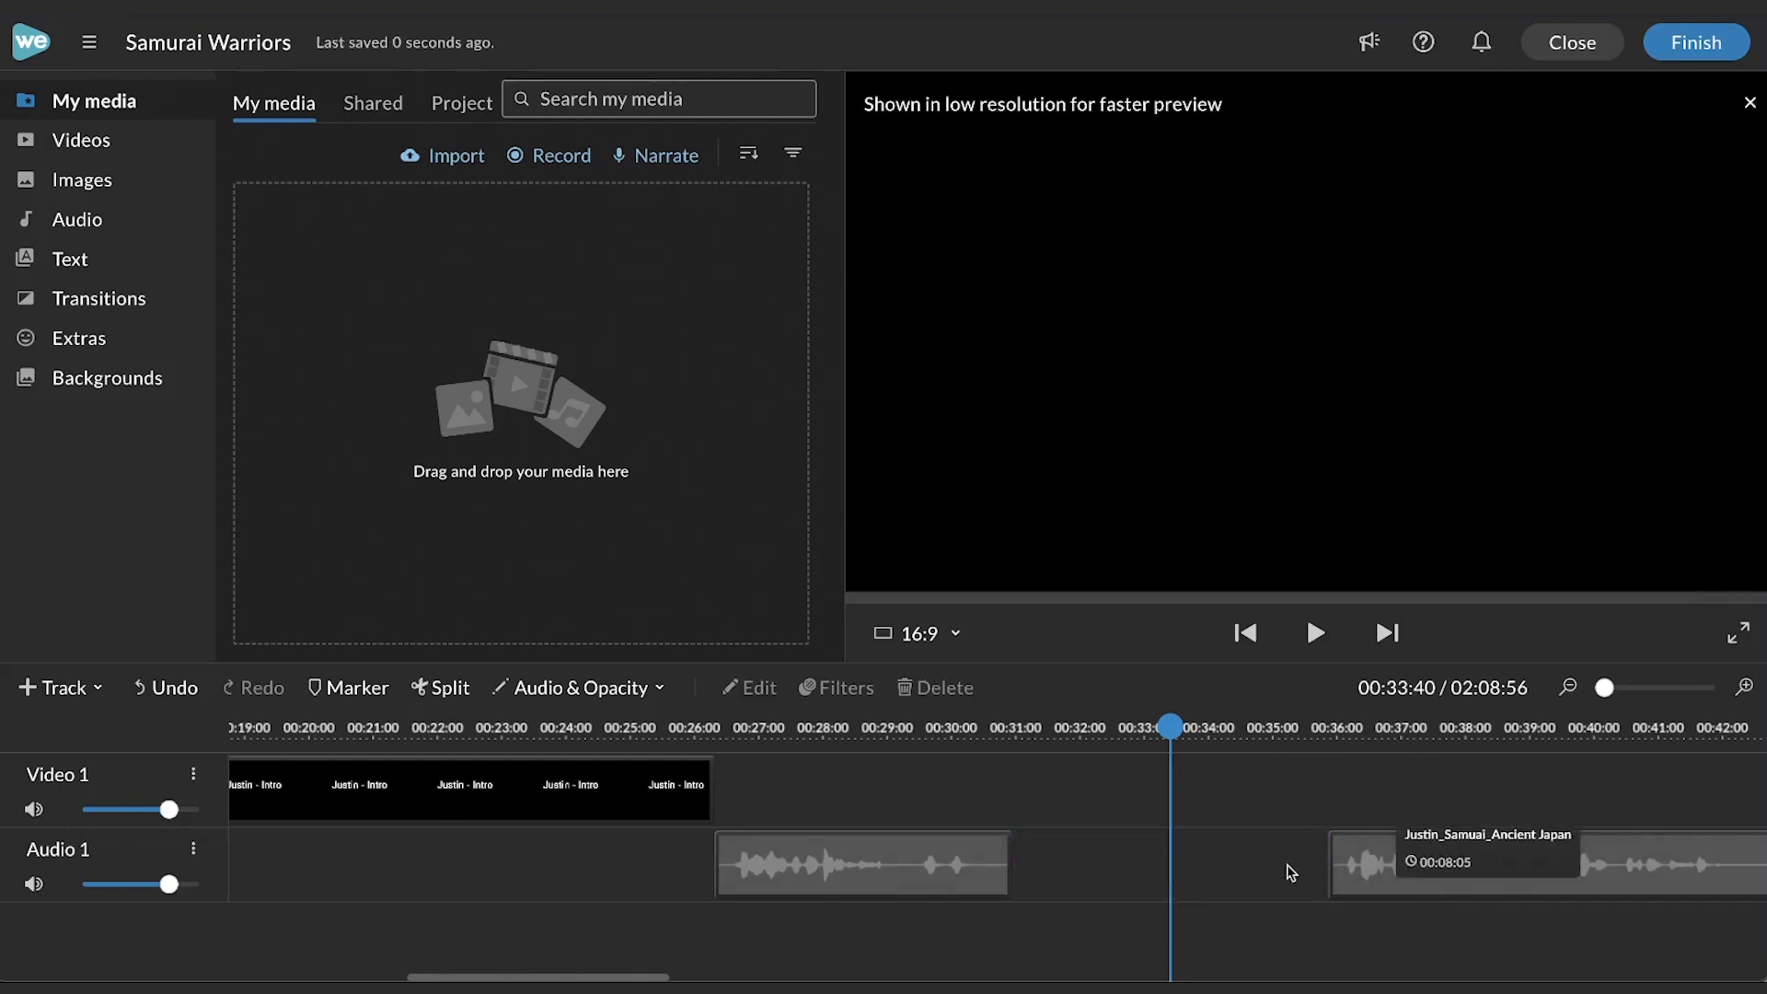
click(1403, 865)
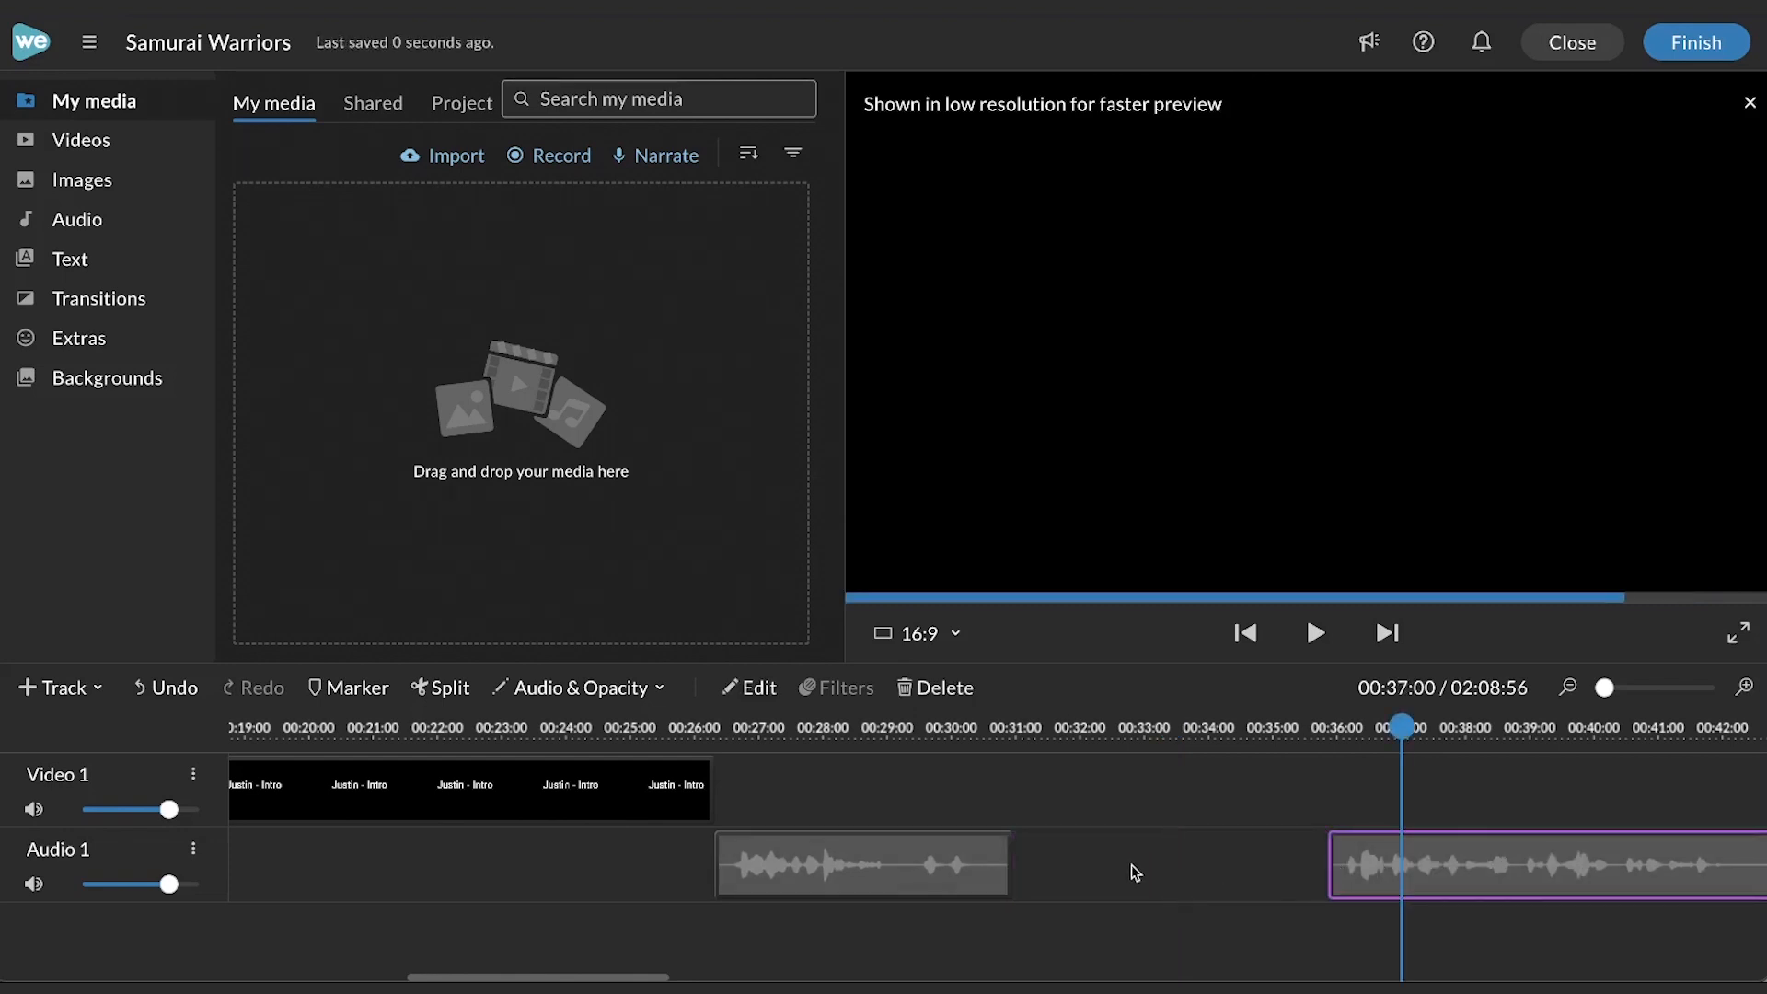
drag(1126, 872, 1085, 867)
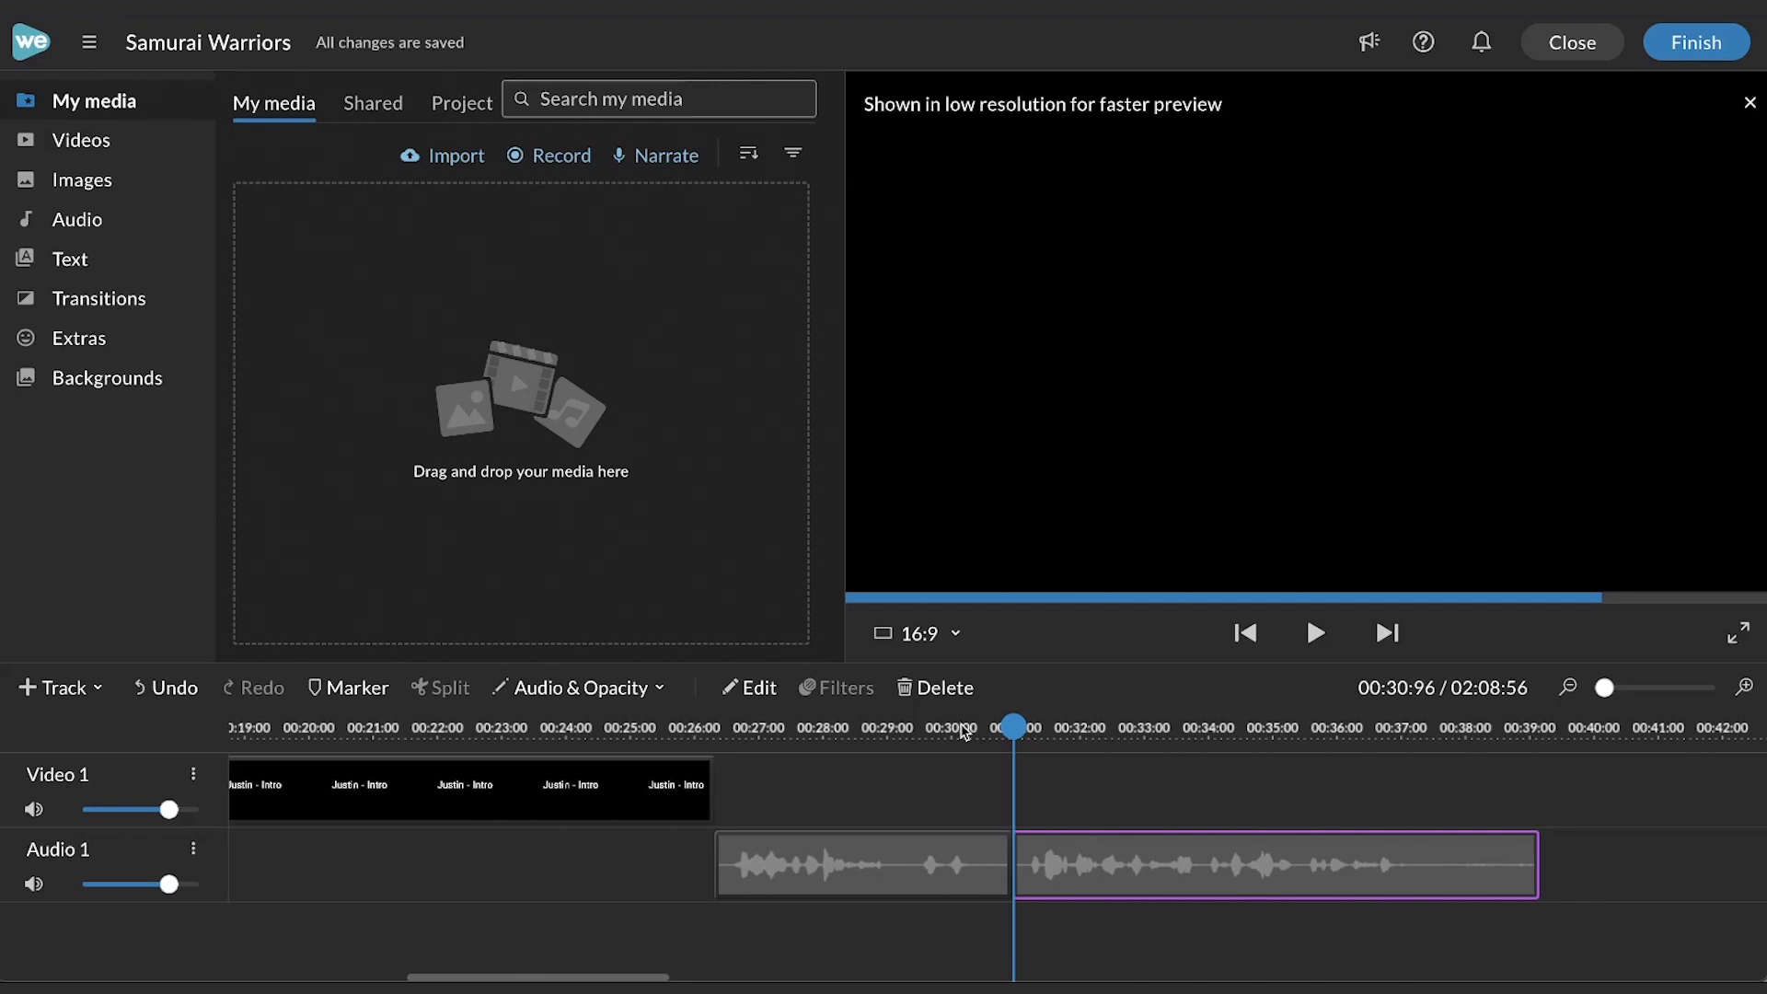
- Play back the edited narration across the cut
key(space)
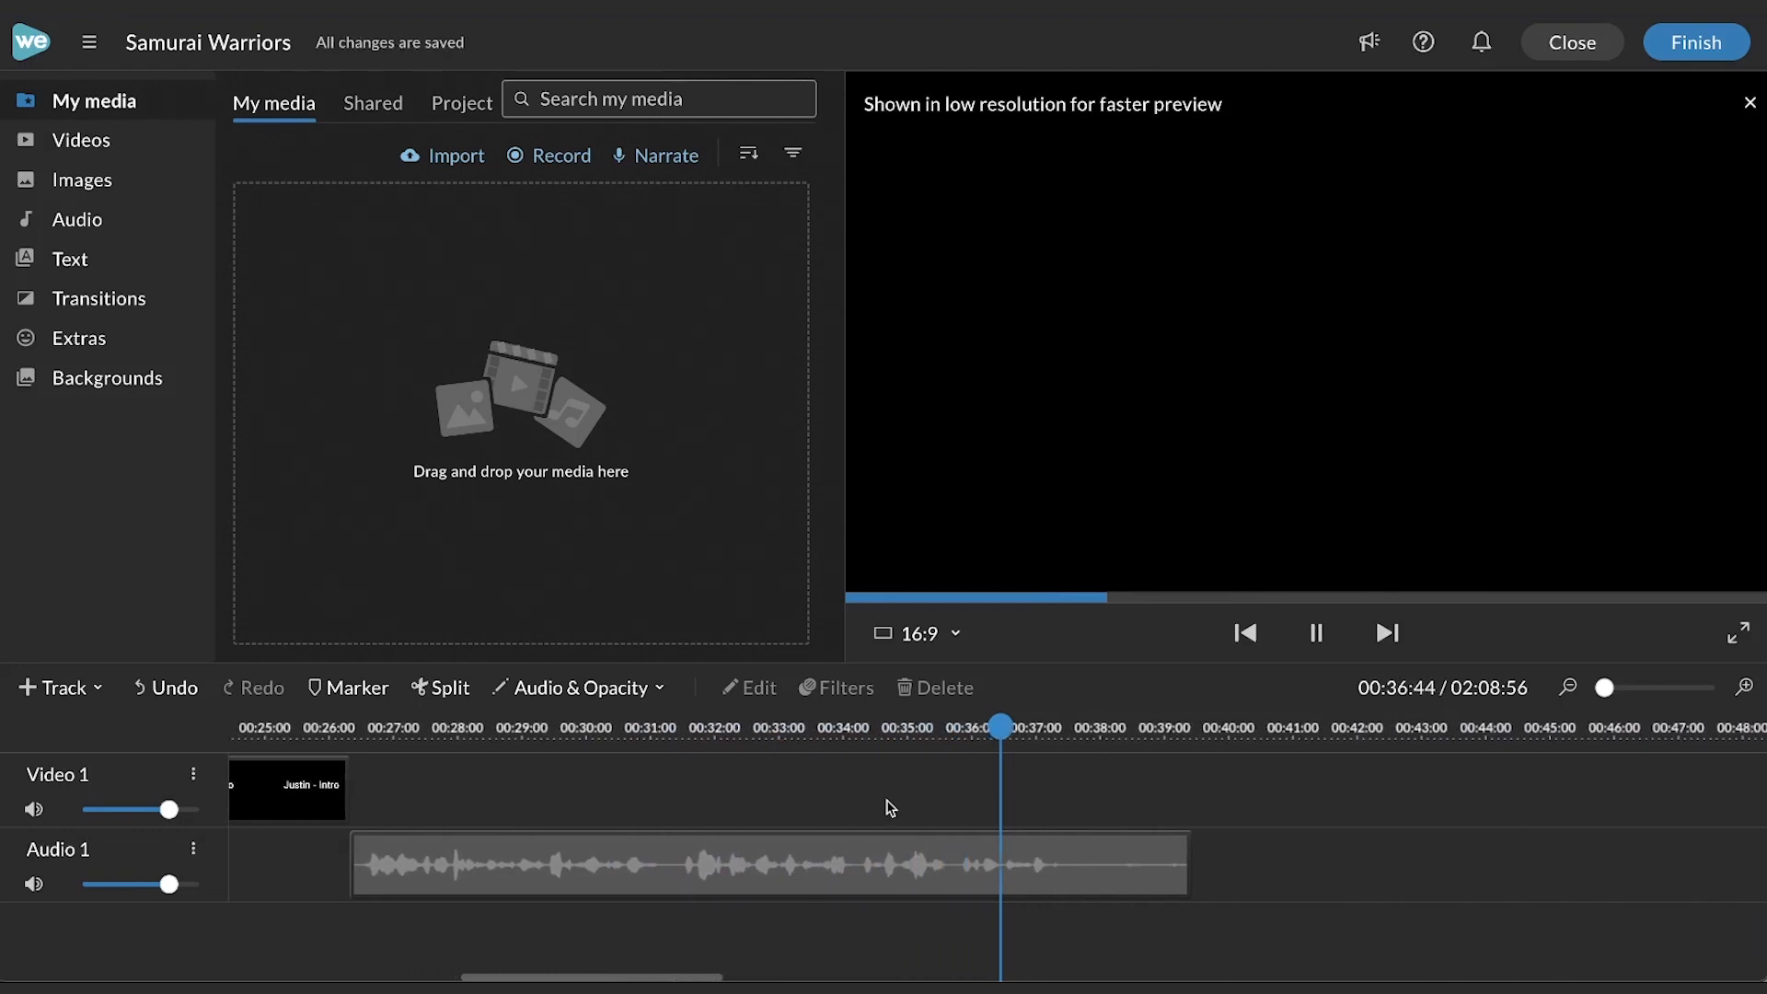
click(890, 810)
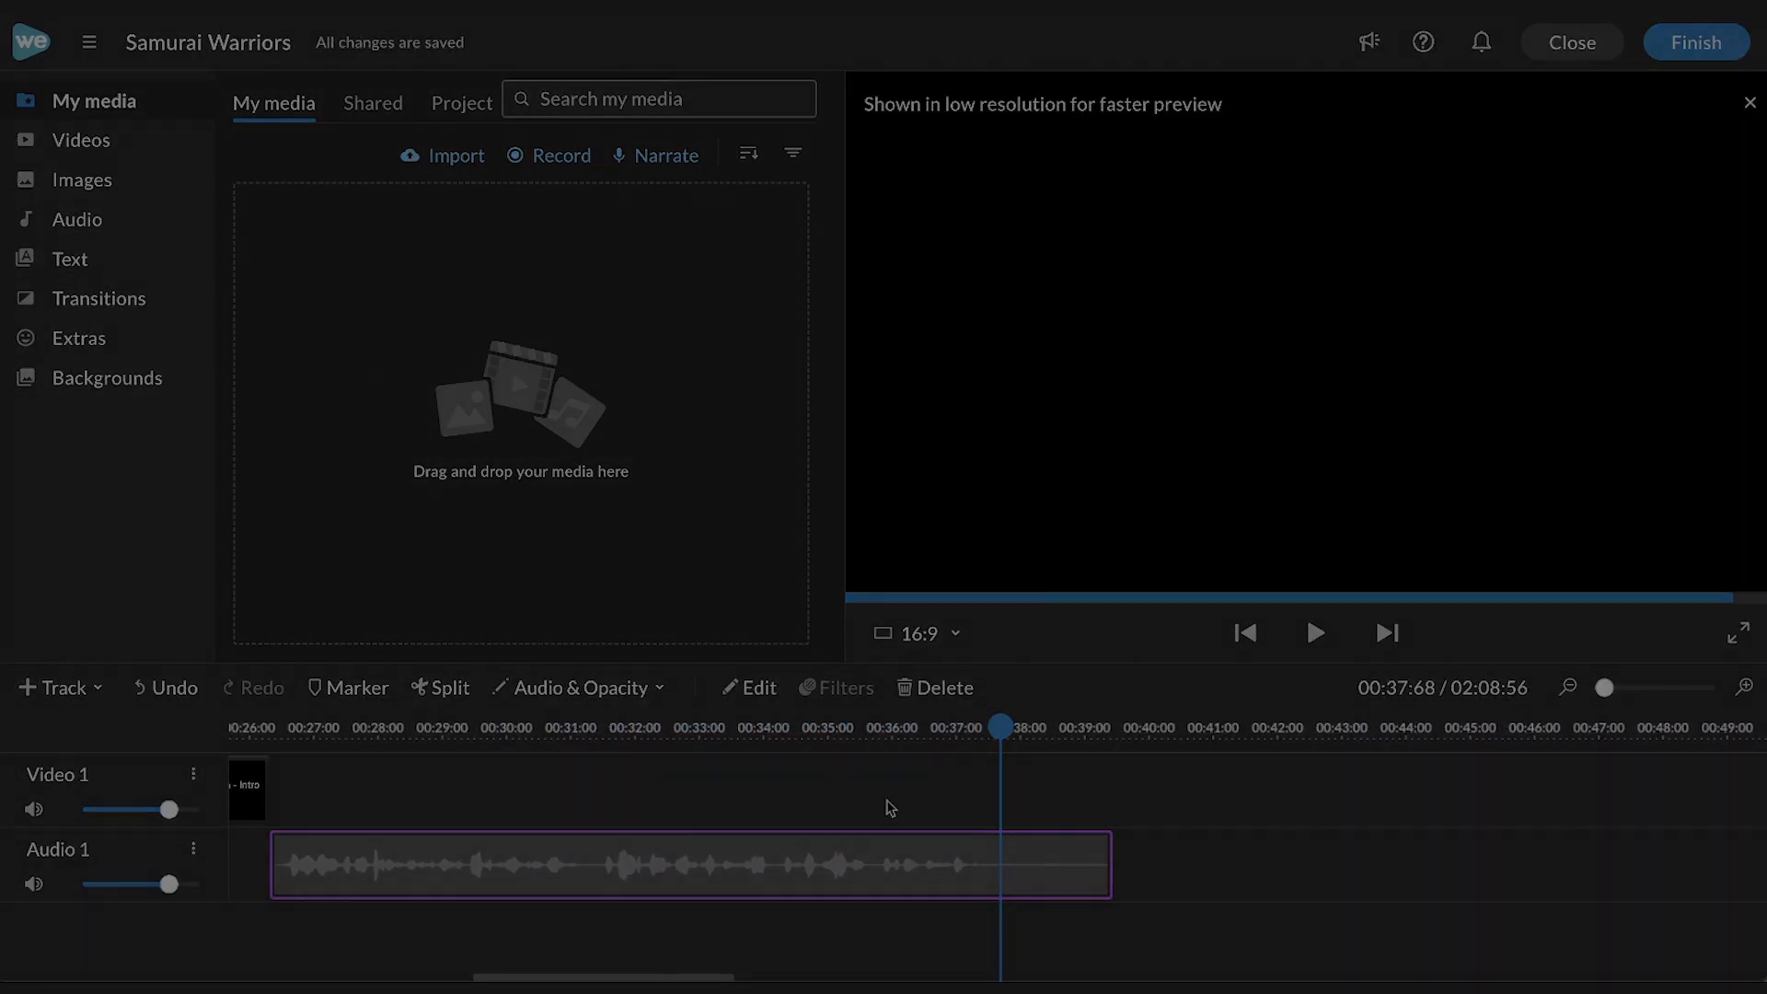